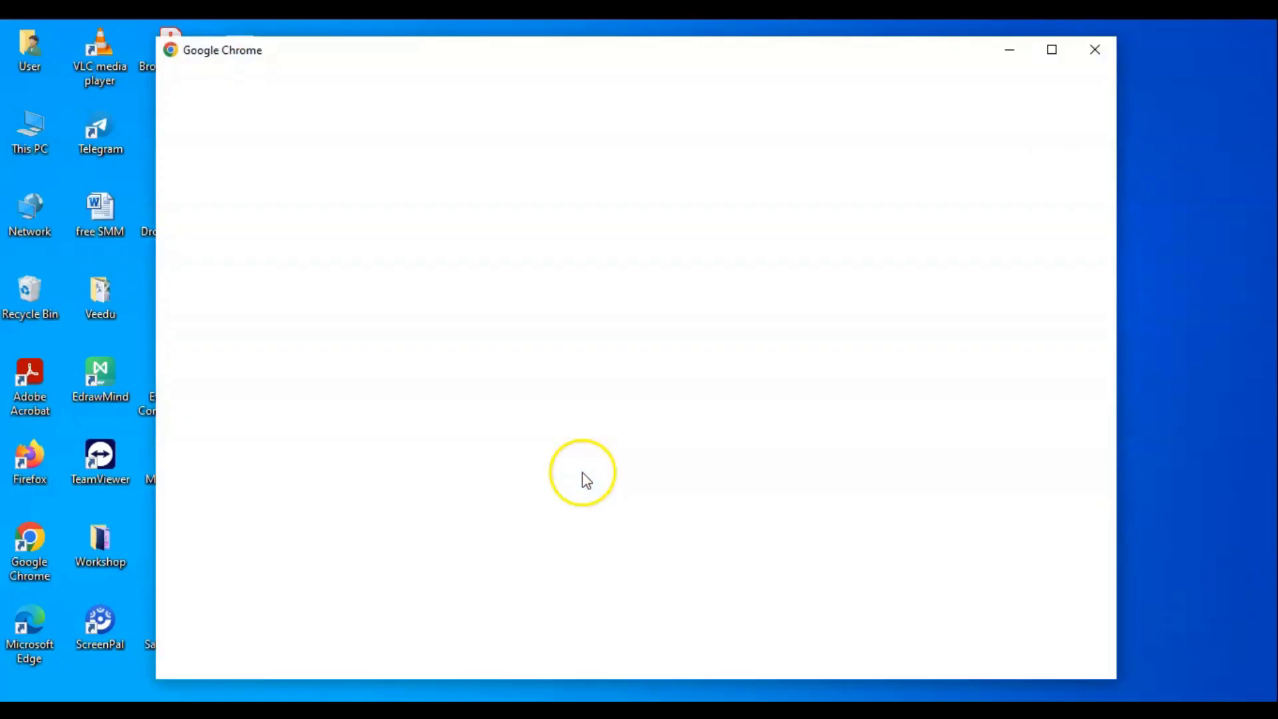
# - Open Chrome with the user's profile and go to infinityfree.com
pyautogui.click(404, 382)
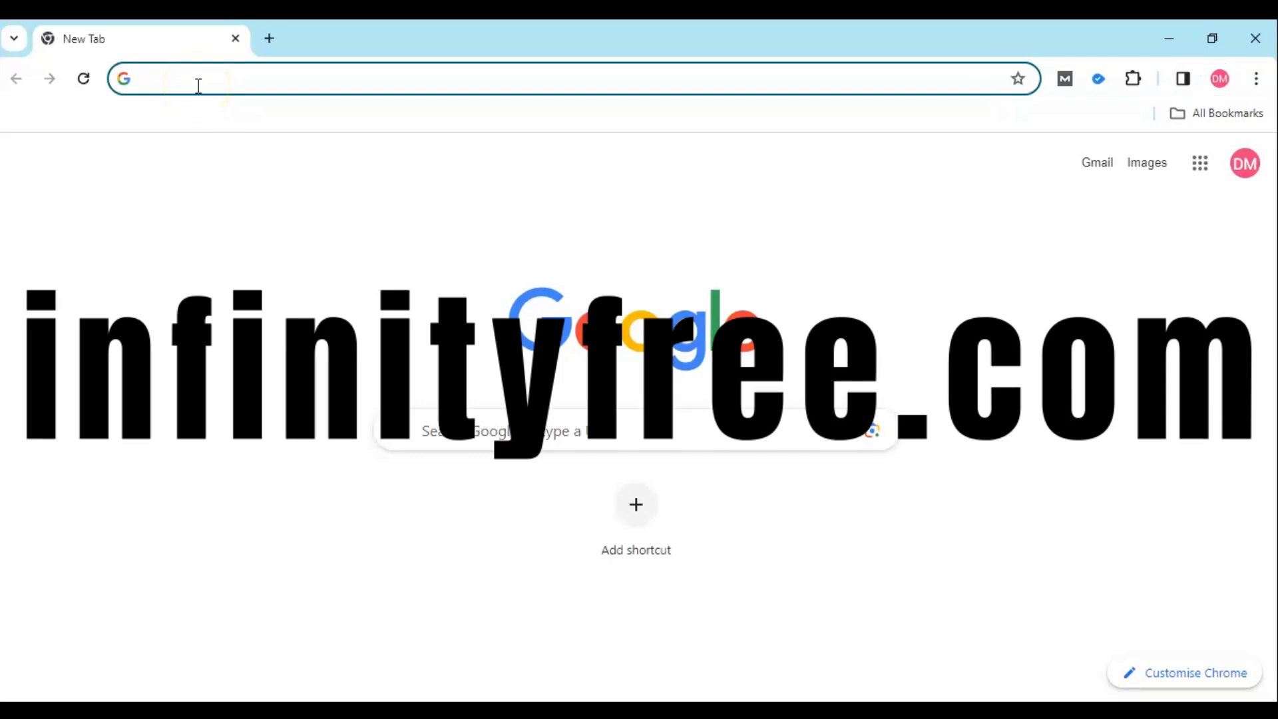
pyautogui.write('inf')
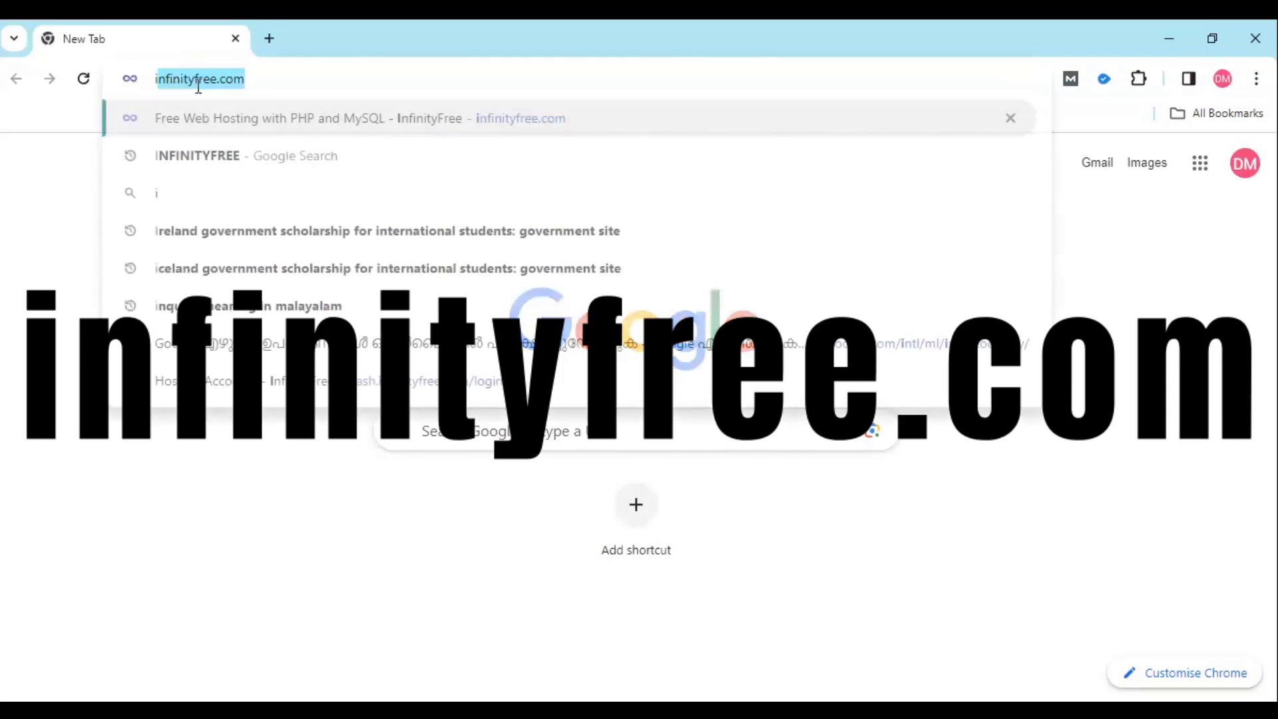
pyautogui.write('ini')
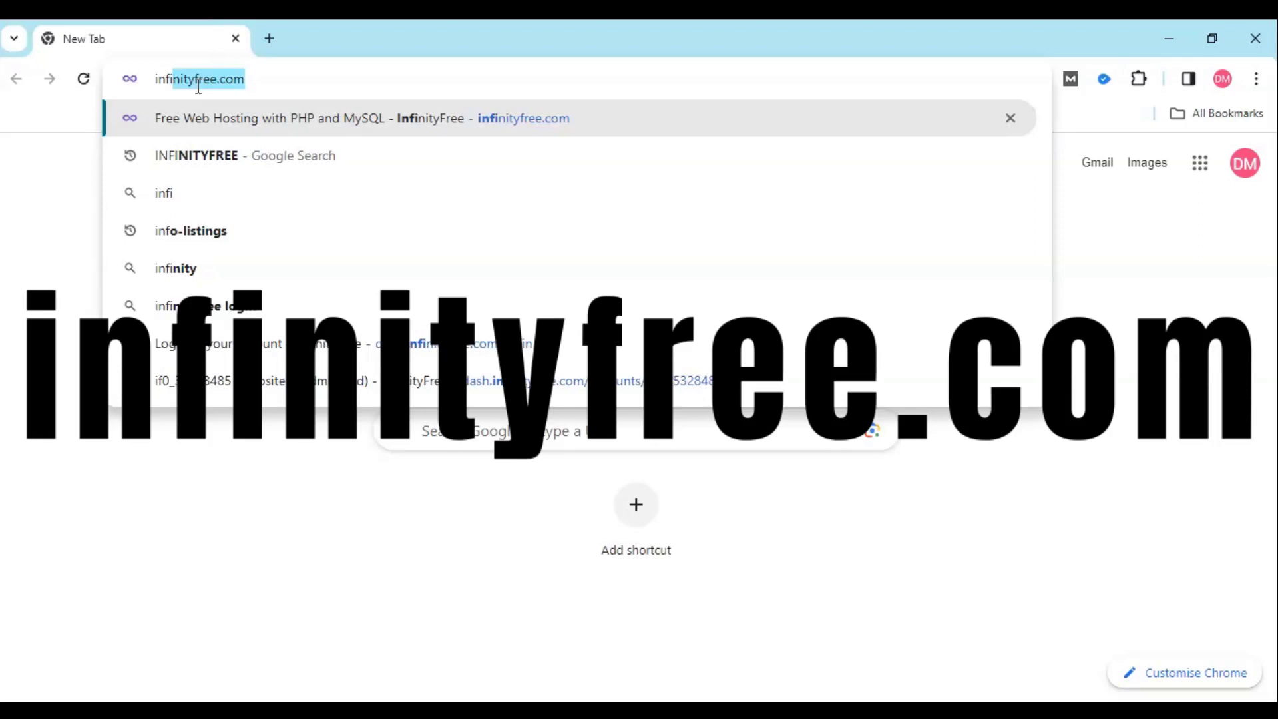
pyautogui.write('tyfree')
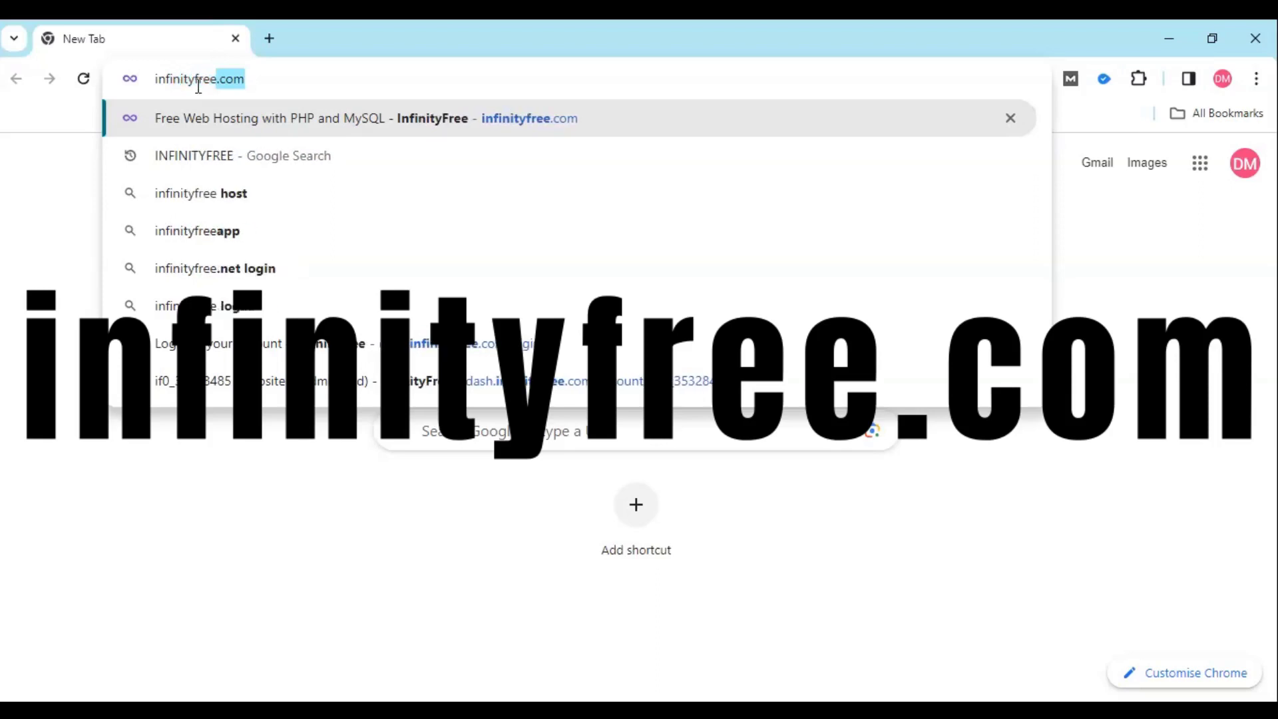
pyautogui.write('.com')
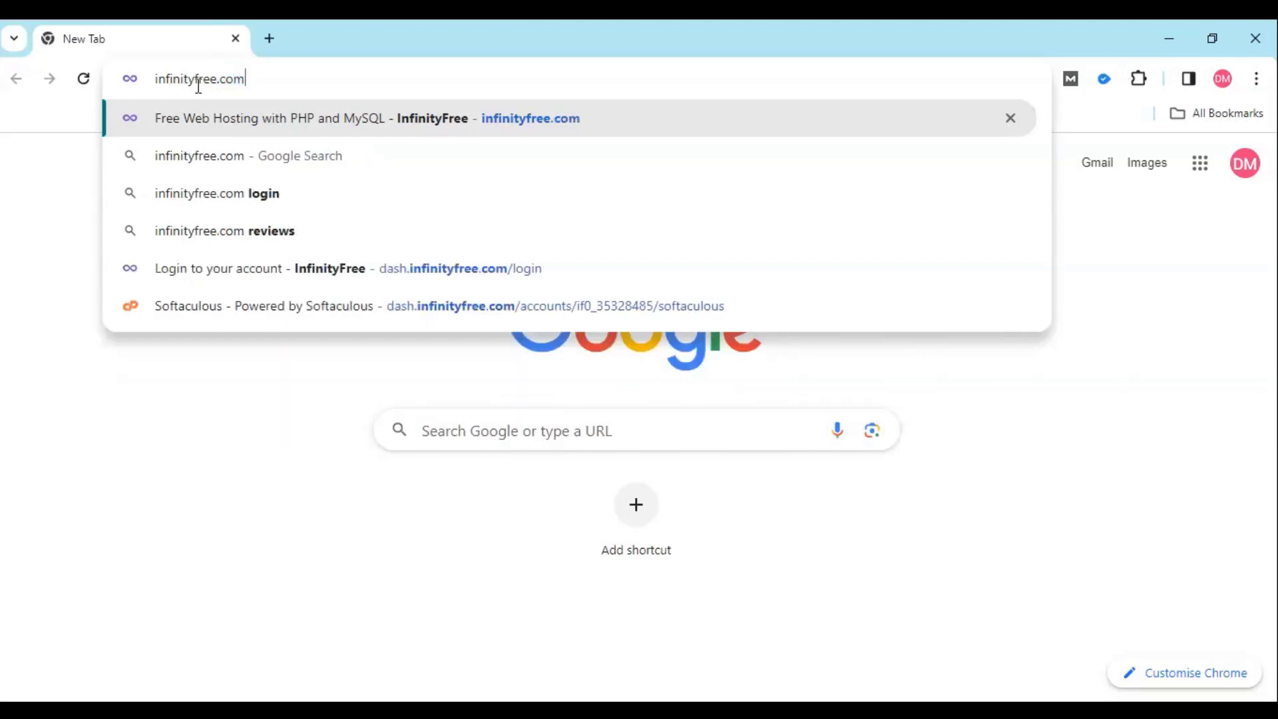
pyautogui.press('Return')
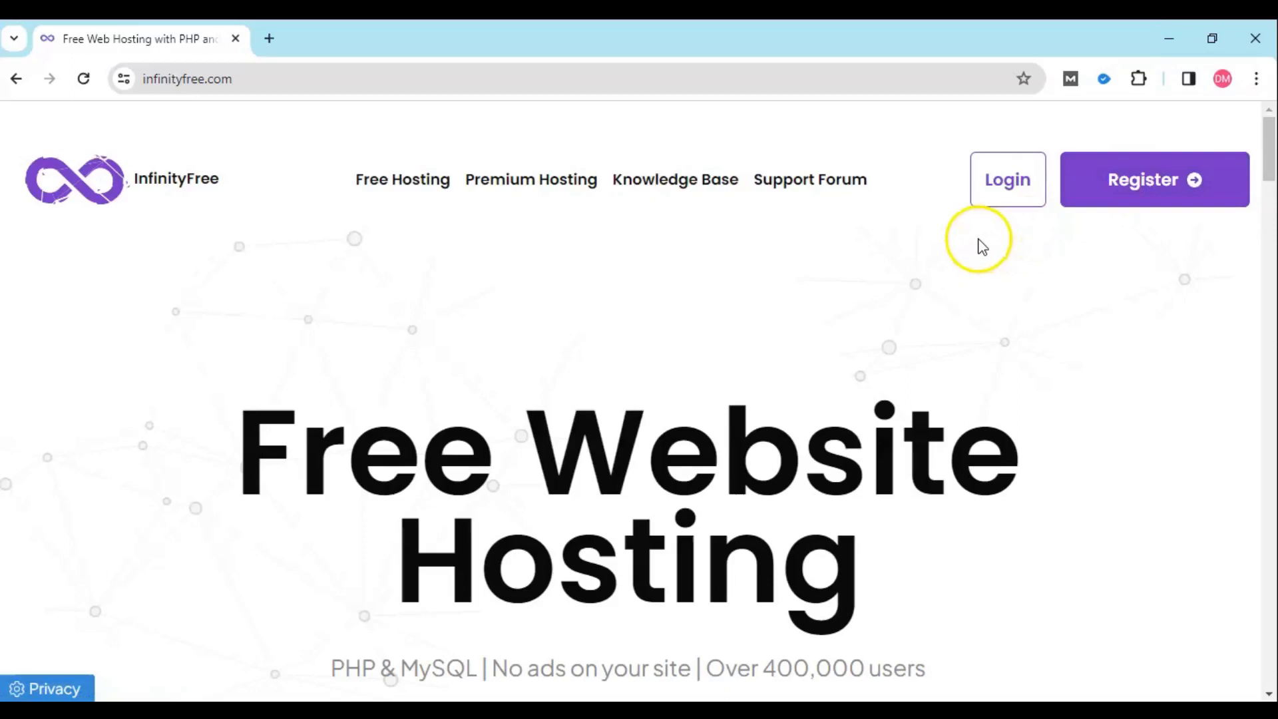
# - Log in to InfinityFree and review the hosting accounts, highlighting the rf.gd domain
pyautogui.click(1006, 198)
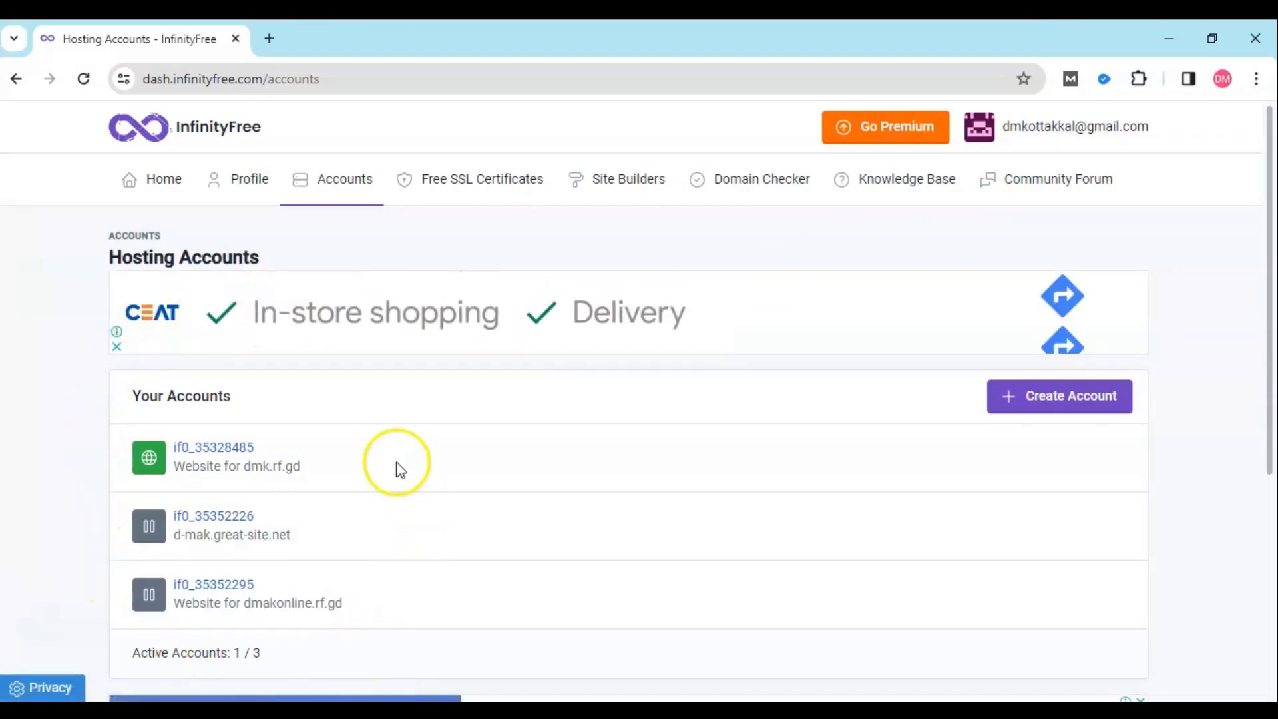
pyautogui.scroll(-3, 357, 428)
pyautogui.scroll(3, 356, 433)
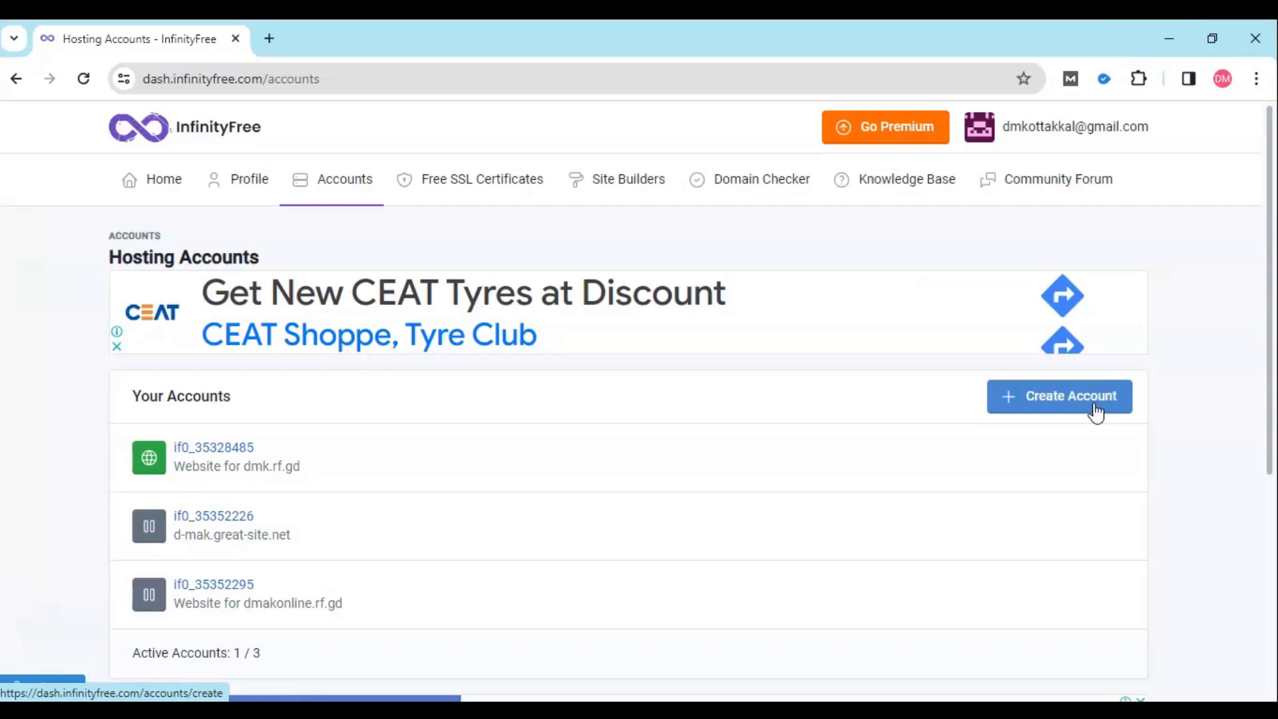
pyautogui.moveTo(275, 472); pyautogui.dragTo(311, 474)
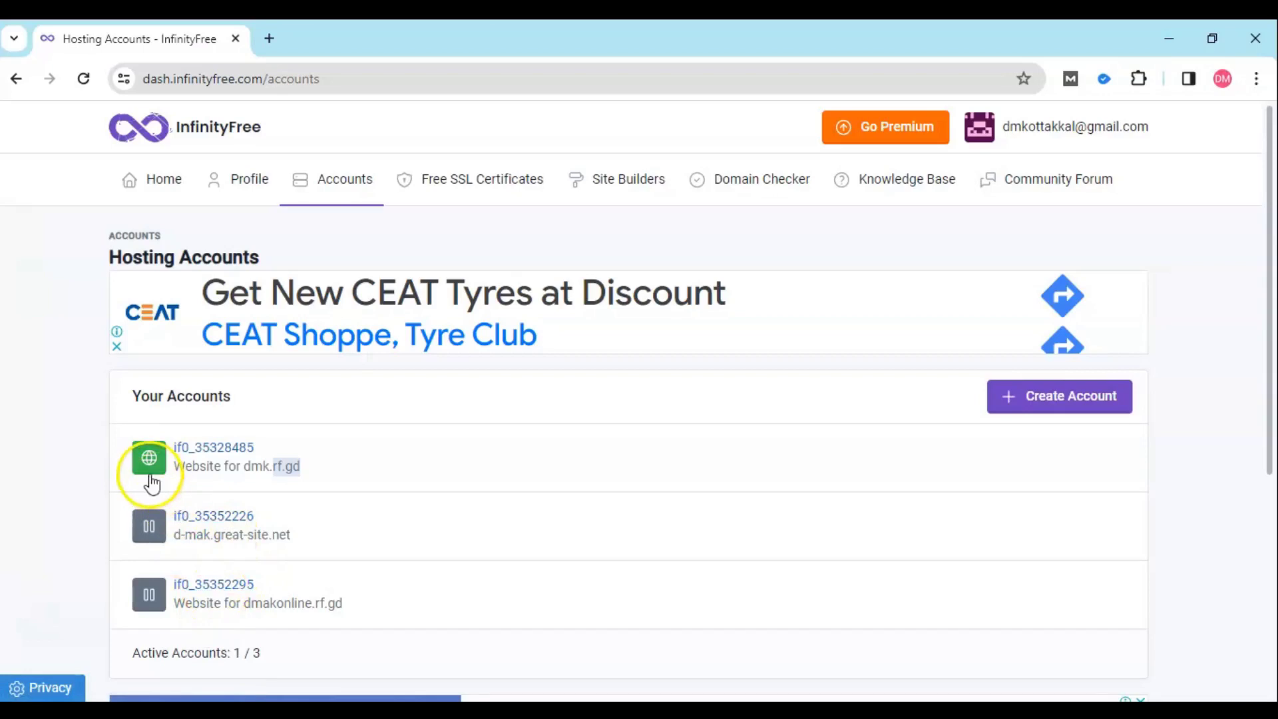
# - Open the dmk.rf.gd account page, its control panel, and the Softaculous app installer
pyautogui.click(225, 456)
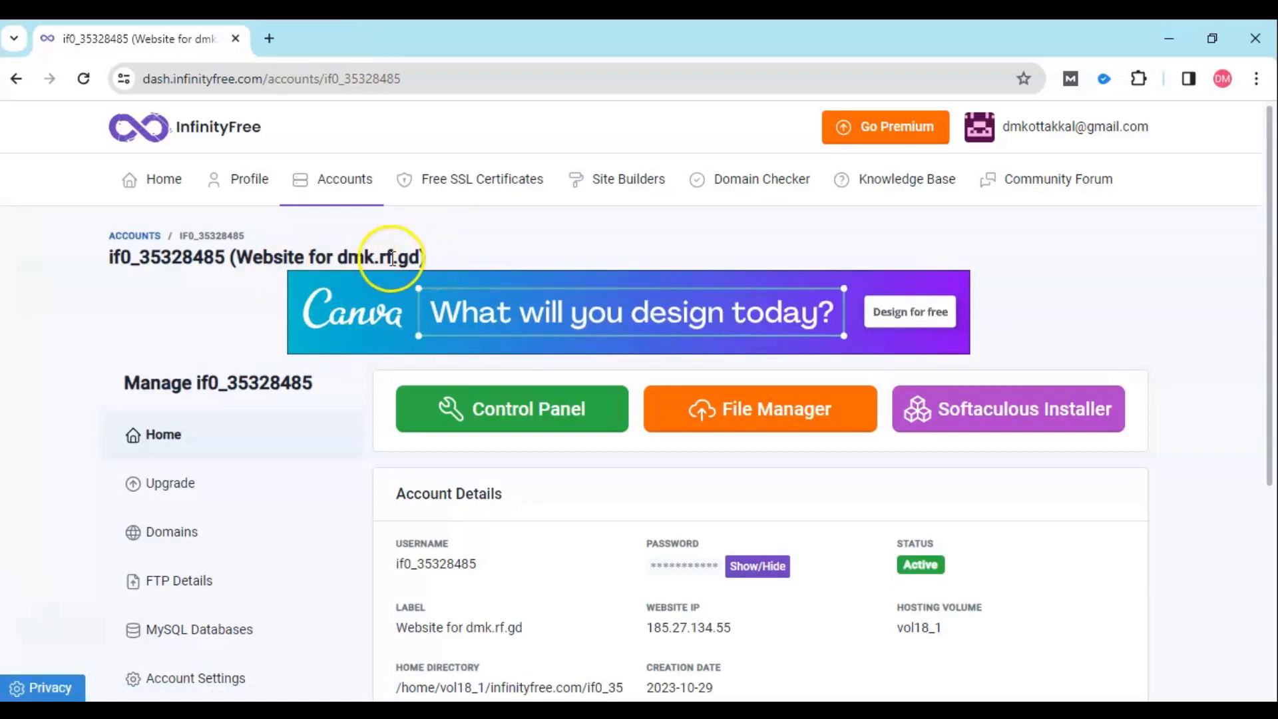
pyautogui.moveTo(384, 257); pyautogui.dragTo(366, 256)
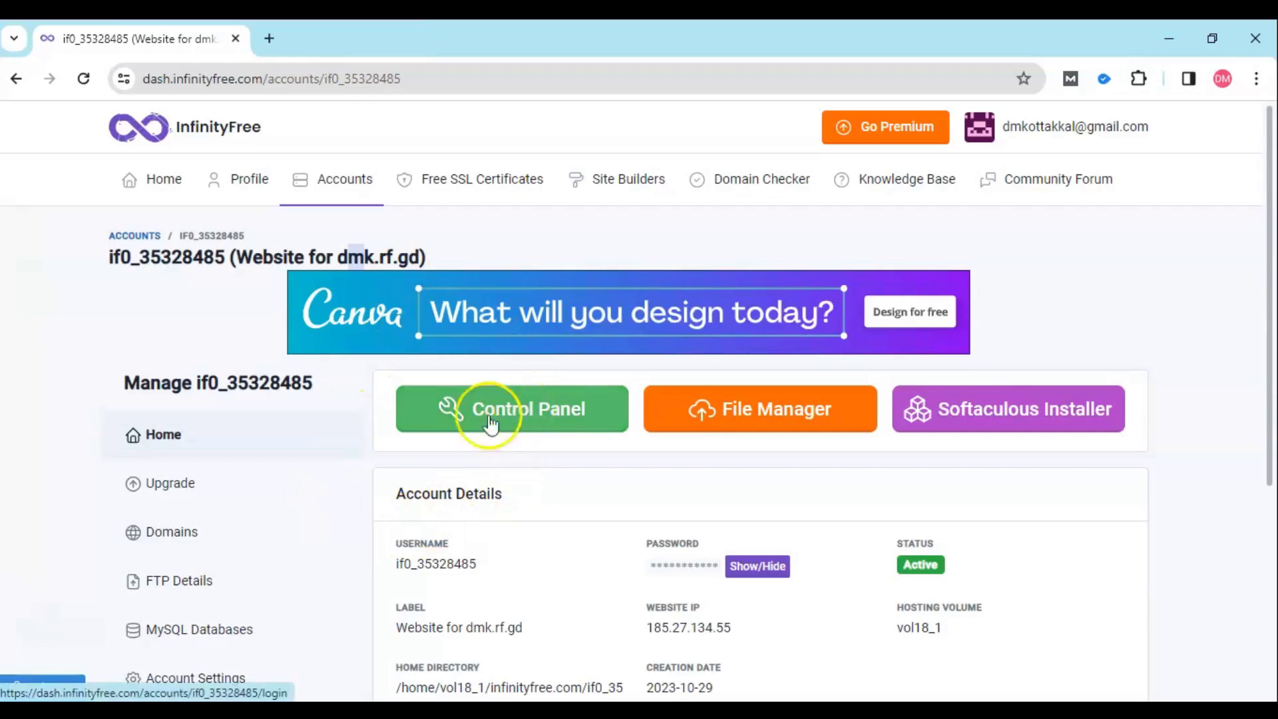
pyautogui.click(538, 410)
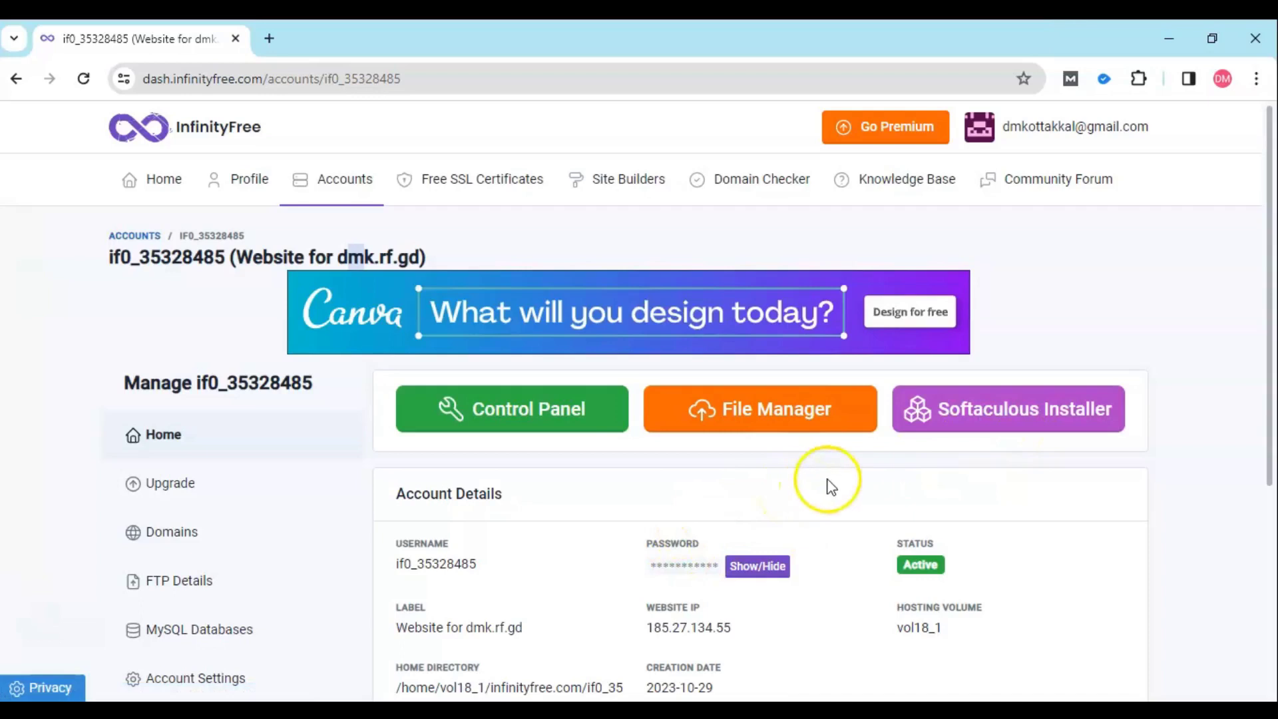
pyautogui.click(979, 416)
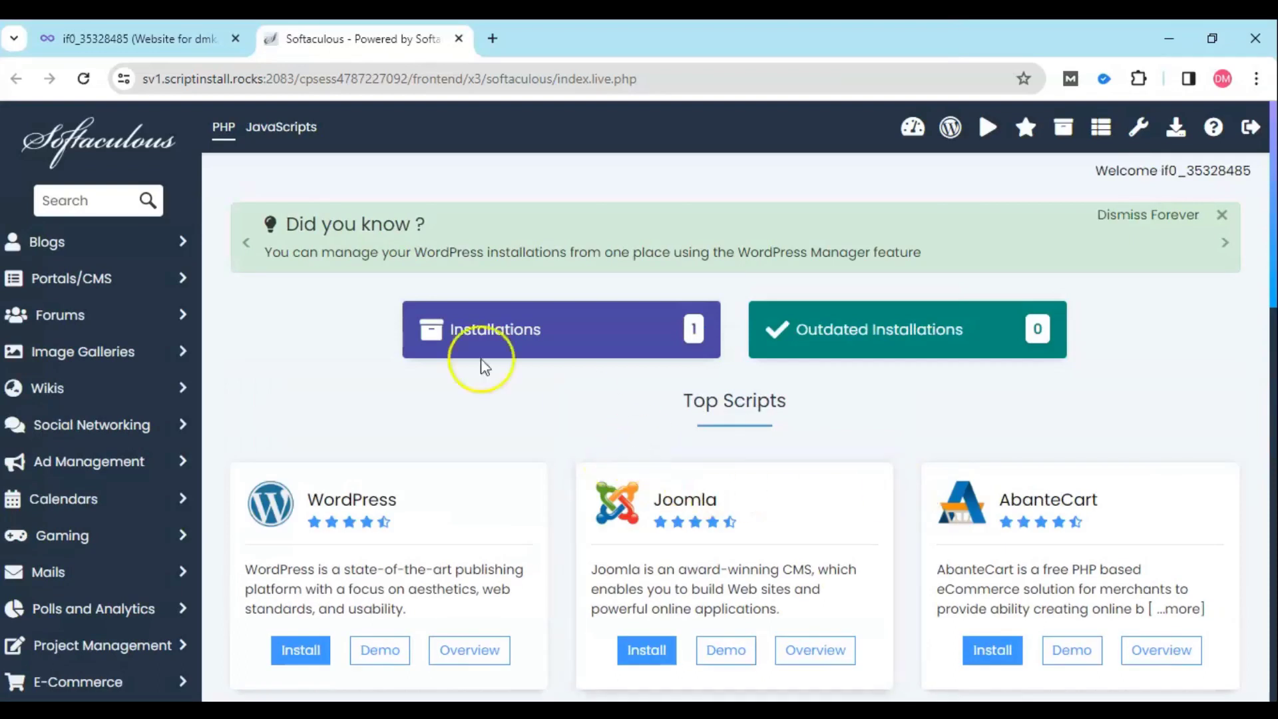
# - Show Softaculous's Installations list with WordPress 6.4.2 at dmk.rf.gd
pyautogui.scroll(-3, 542, 380)
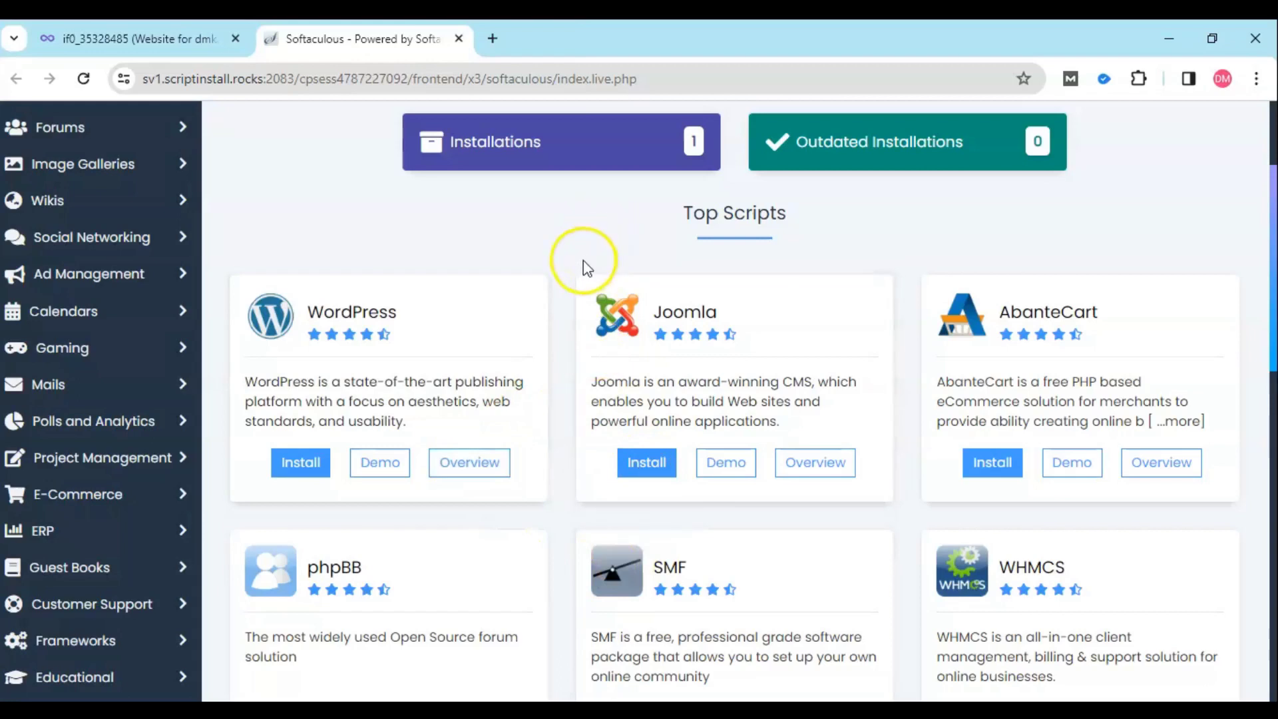
pyautogui.scroll(3, 498, 280)
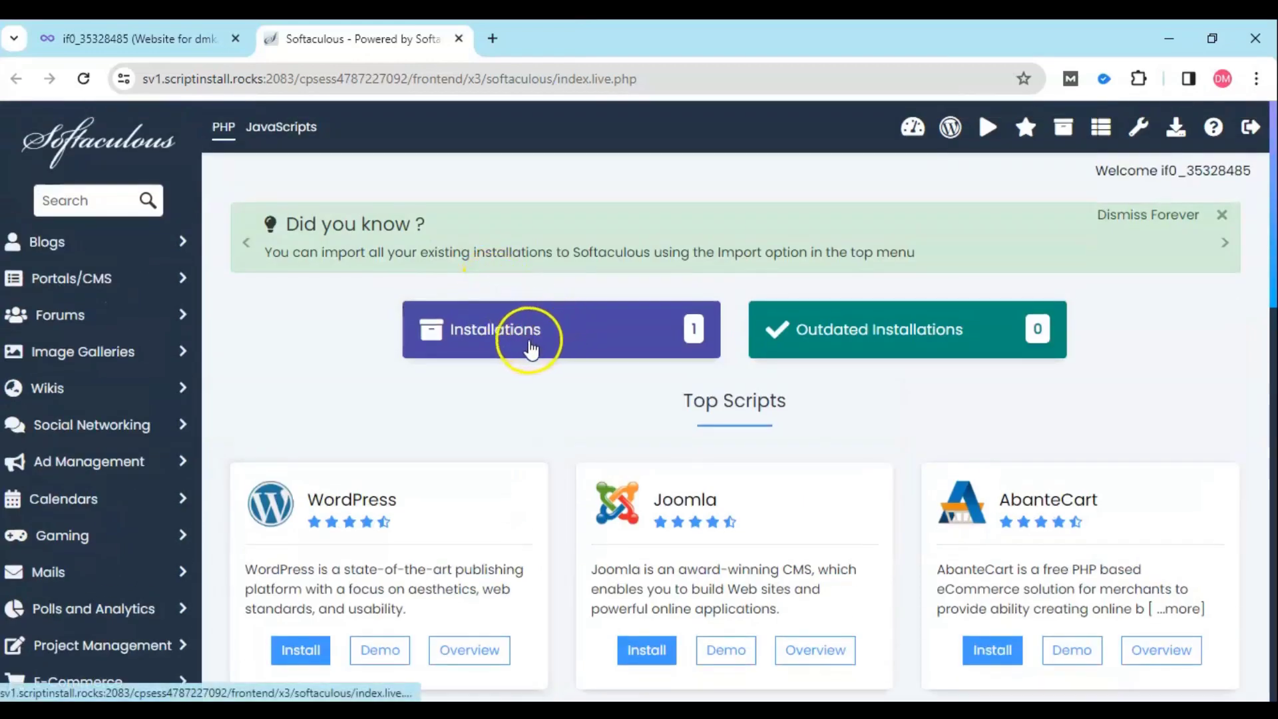
pyautogui.click(526, 348)
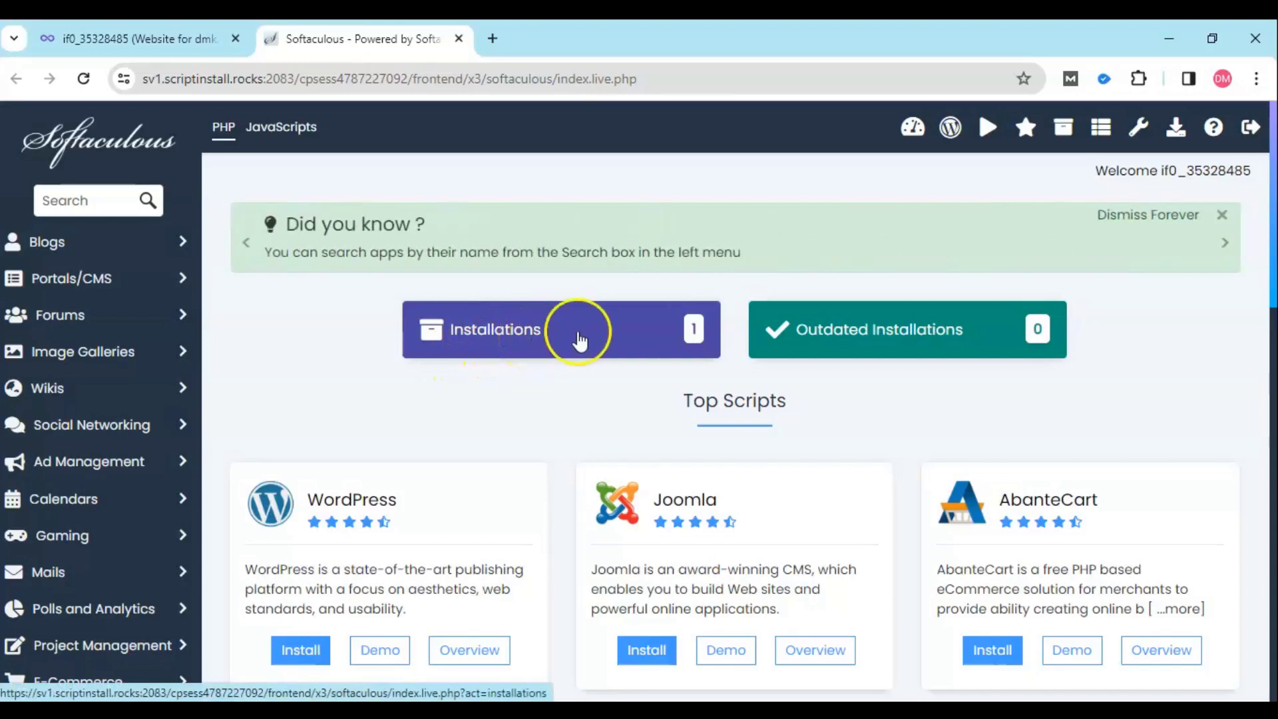
pyautogui.scroll(-7, 572, 336)
pyautogui.scroll(4, 581, 338)
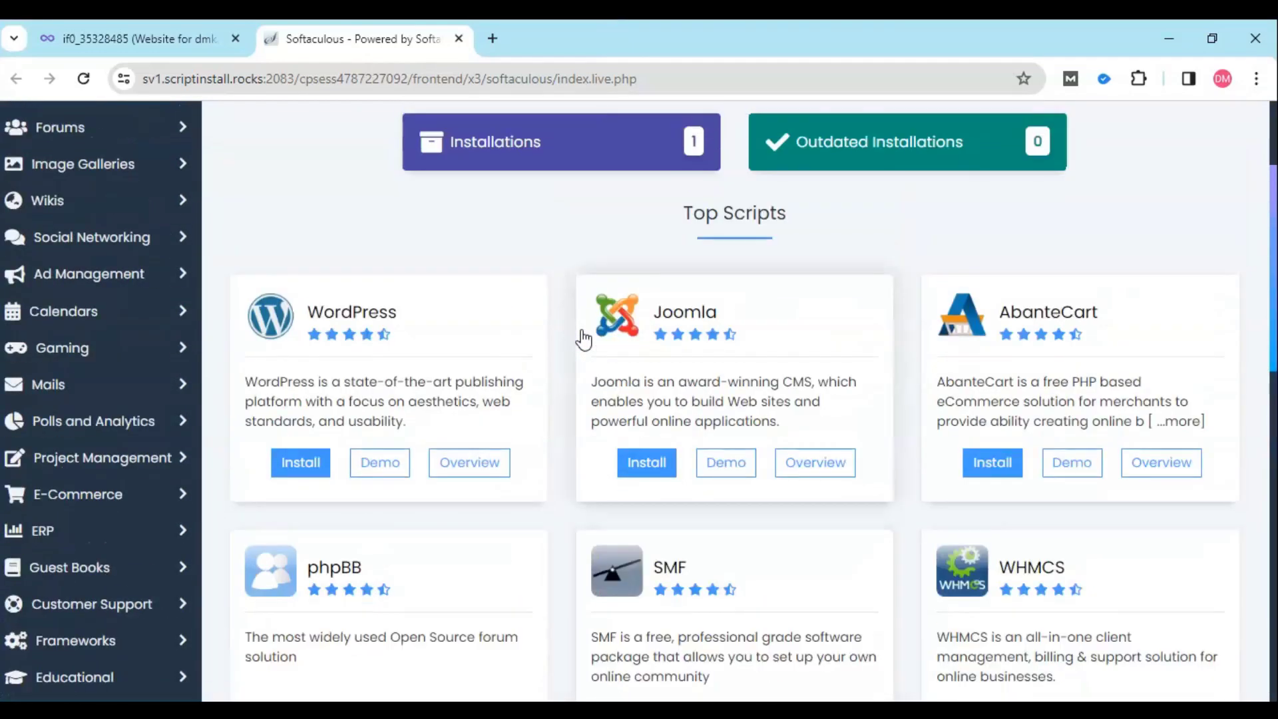
pyautogui.scroll(-12, 582, 337)
pyautogui.scroll(20, 580, 335)
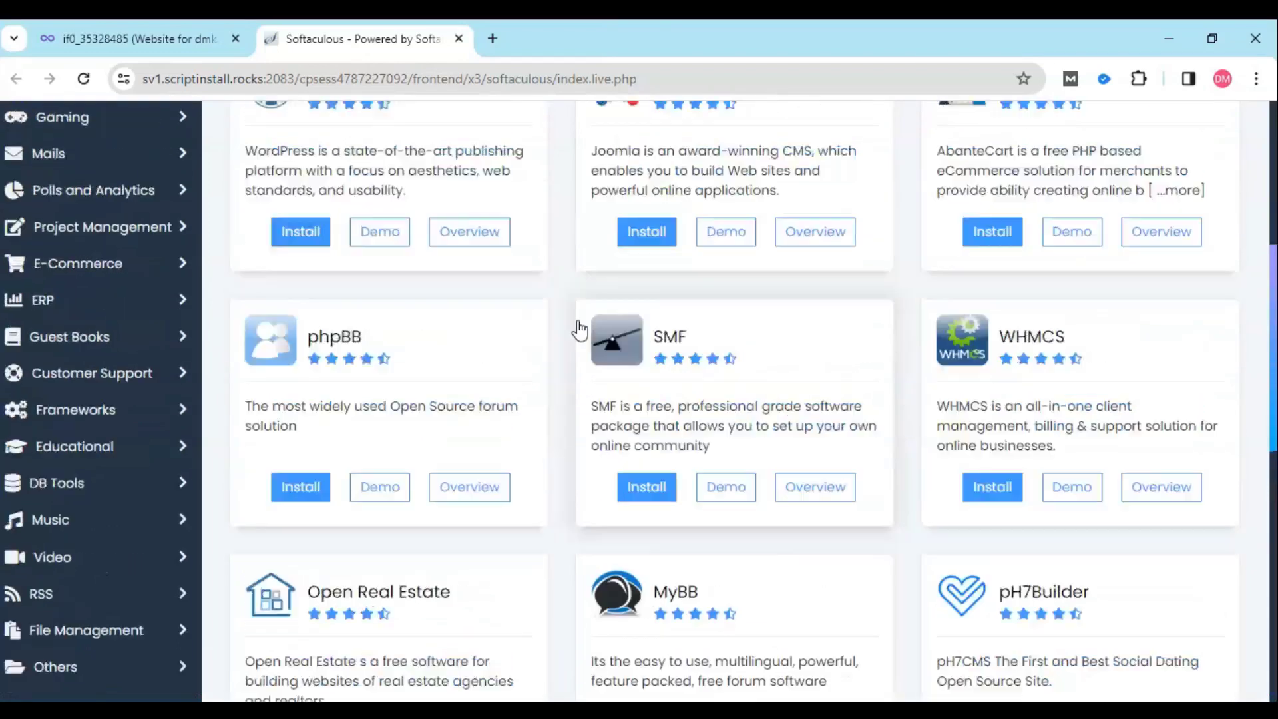
pyautogui.click(578, 337)
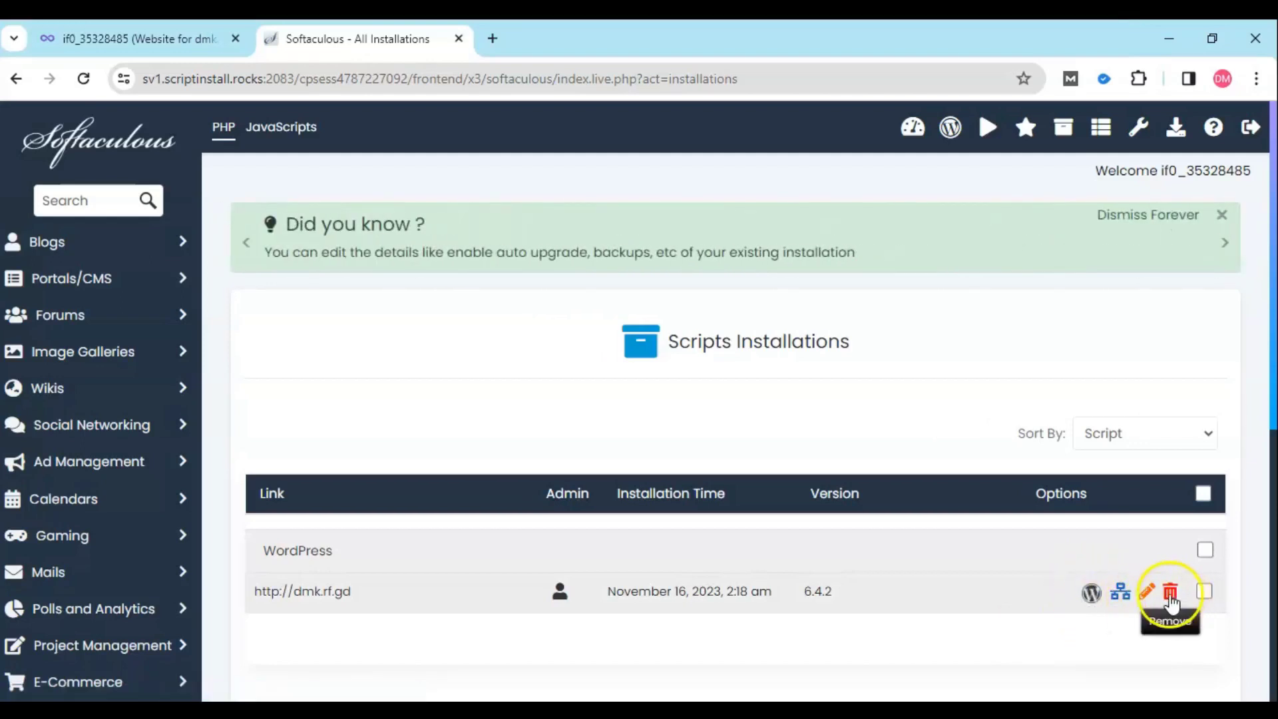
# - Delete the WordPress 6.4.2 install at dmk.rf.gd from the Installations list, confirming with OK
pyautogui.click(1173, 594)
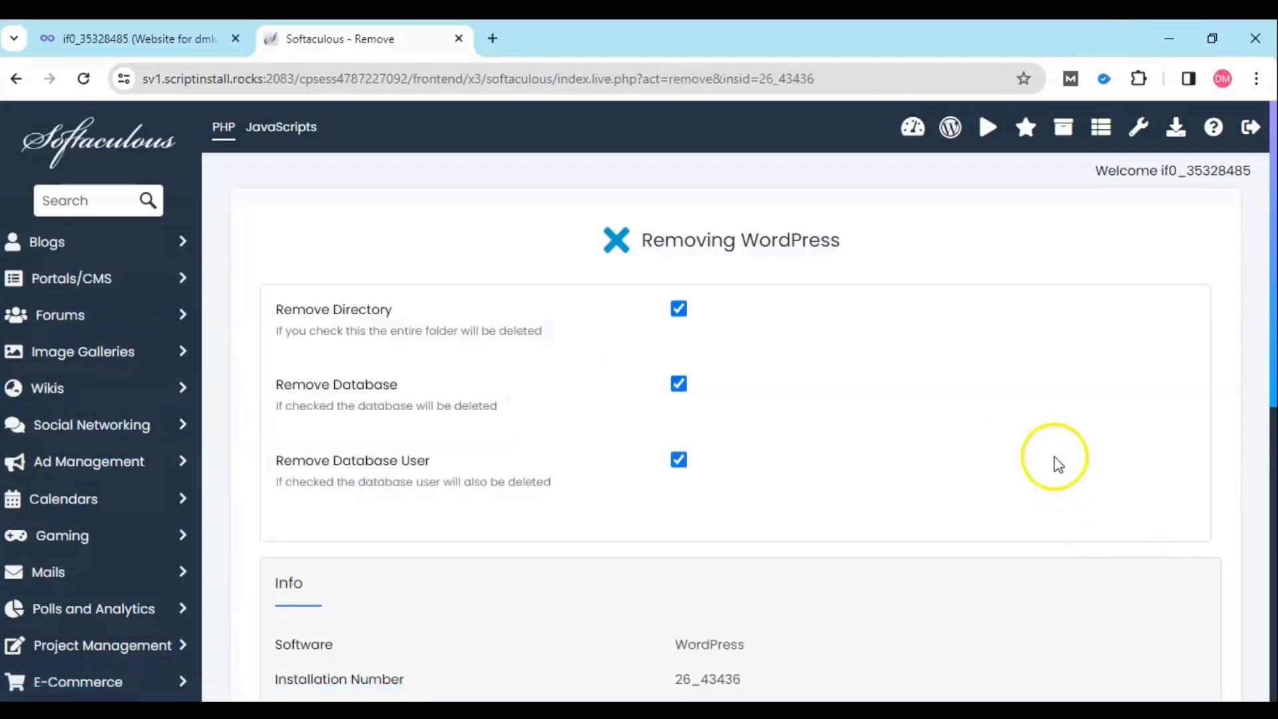
pyautogui.scroll(-5, 825, 431)
pyautogui.scroll(-3, 745, 511)
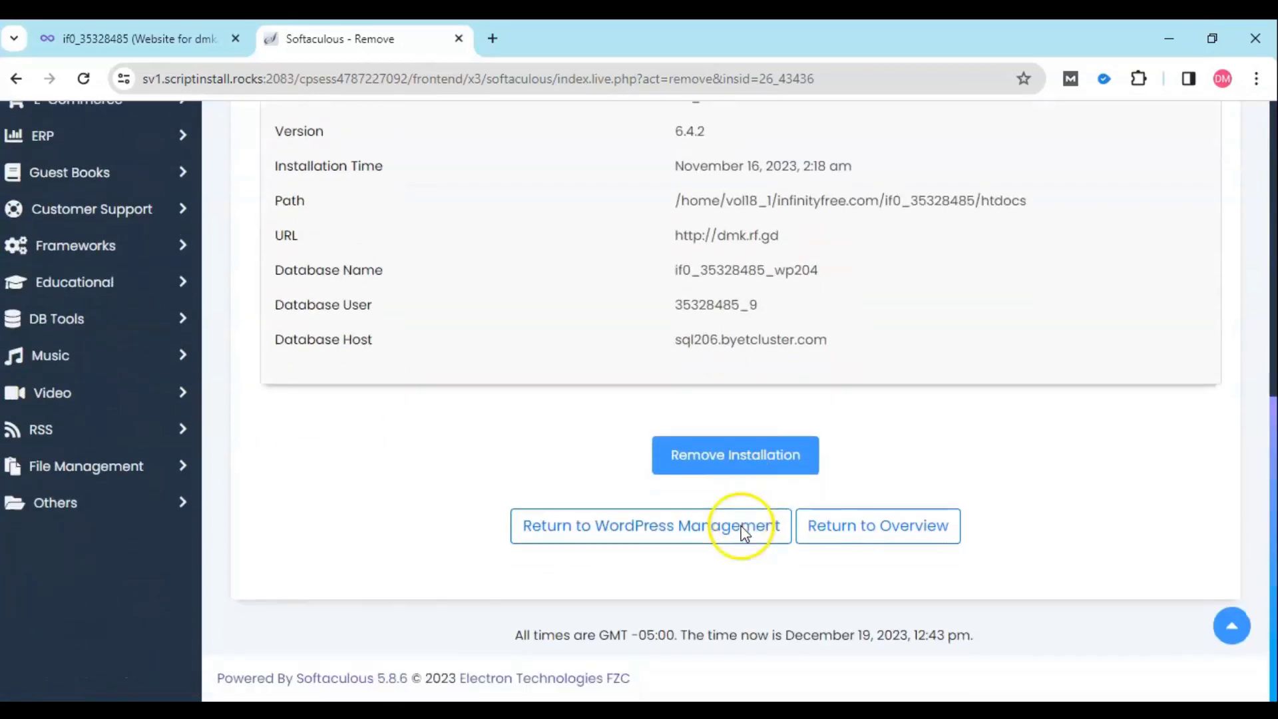
pyautogui.click(746, 470)
pyautogui.click(729, 218)
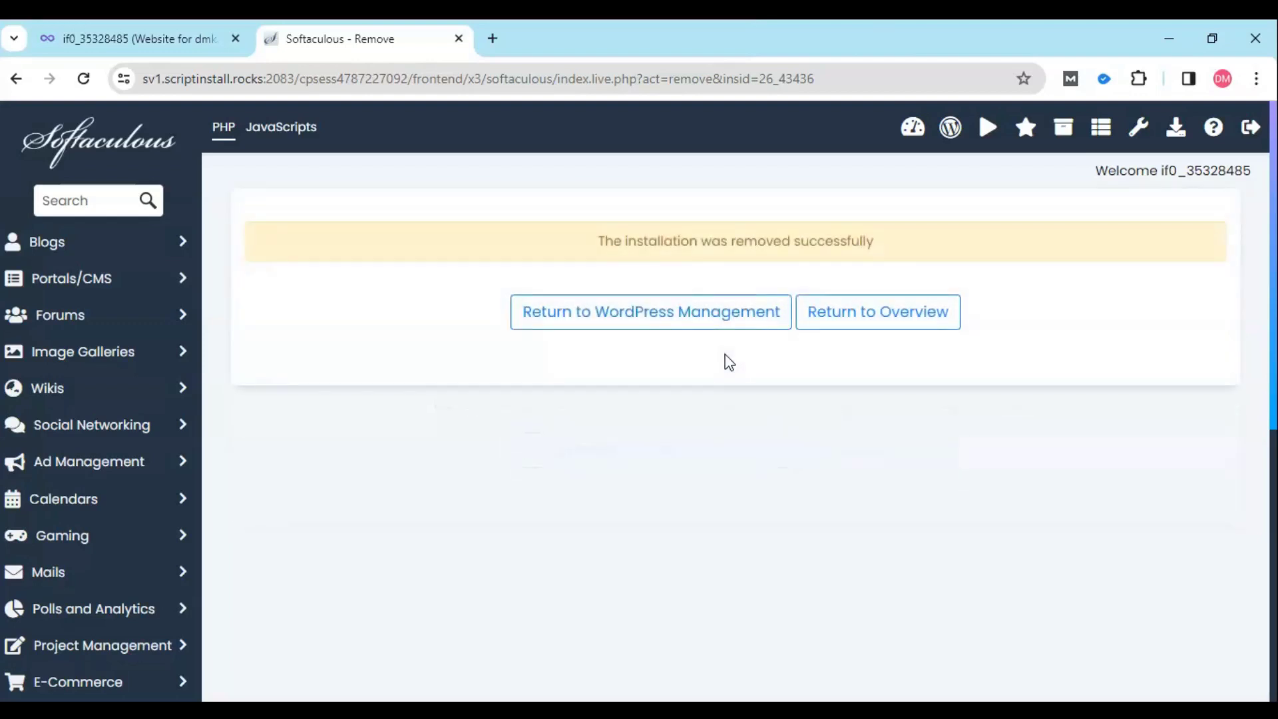
# - Close the installer tab and relaunch Softaculous from the dmk.rf.gd account page
pyautogui.click(461, 38)
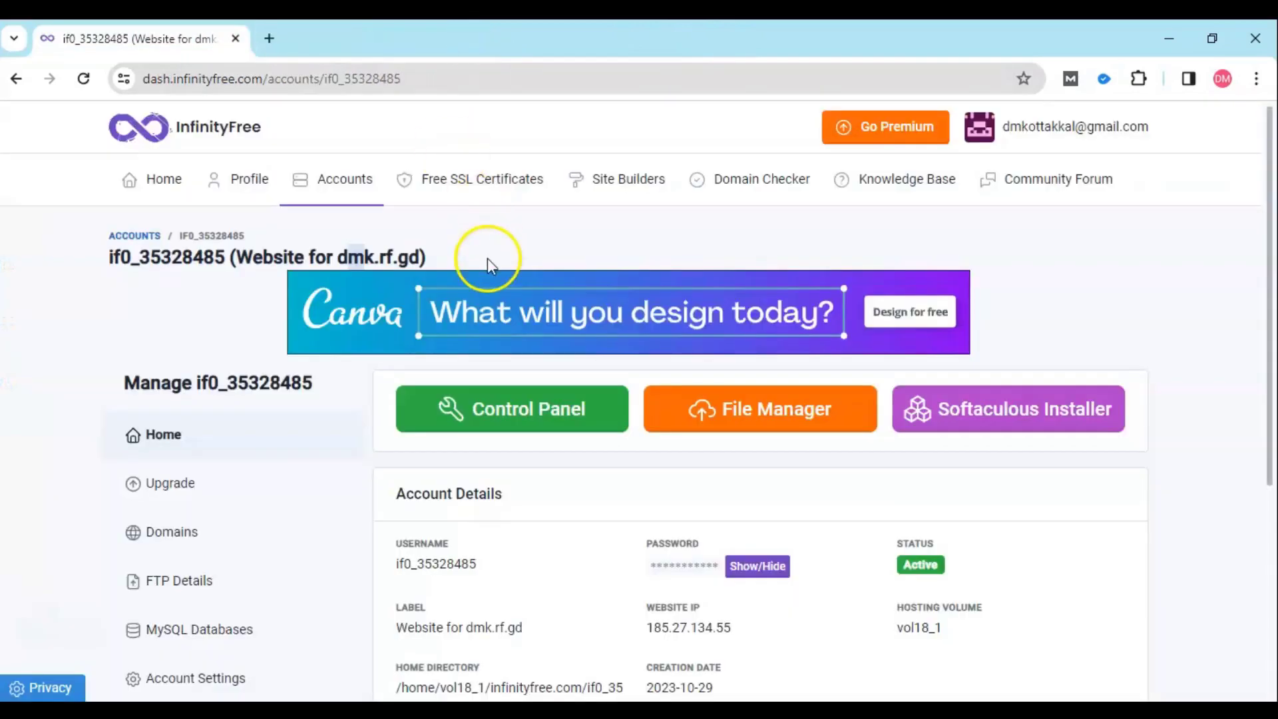
pyautogui.scroll(-3, 755, 520)
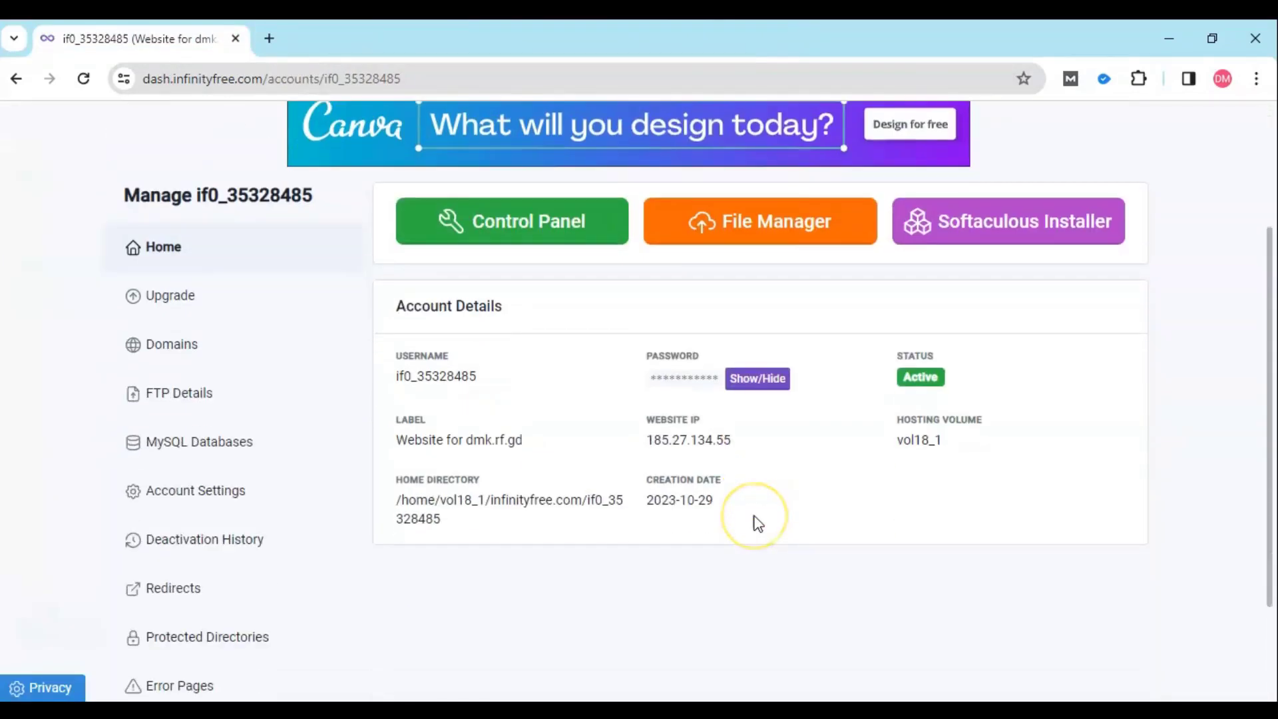
pyautogui.scroll(2, 758, 523)
pyautogui.scroll(1, 758, 524)
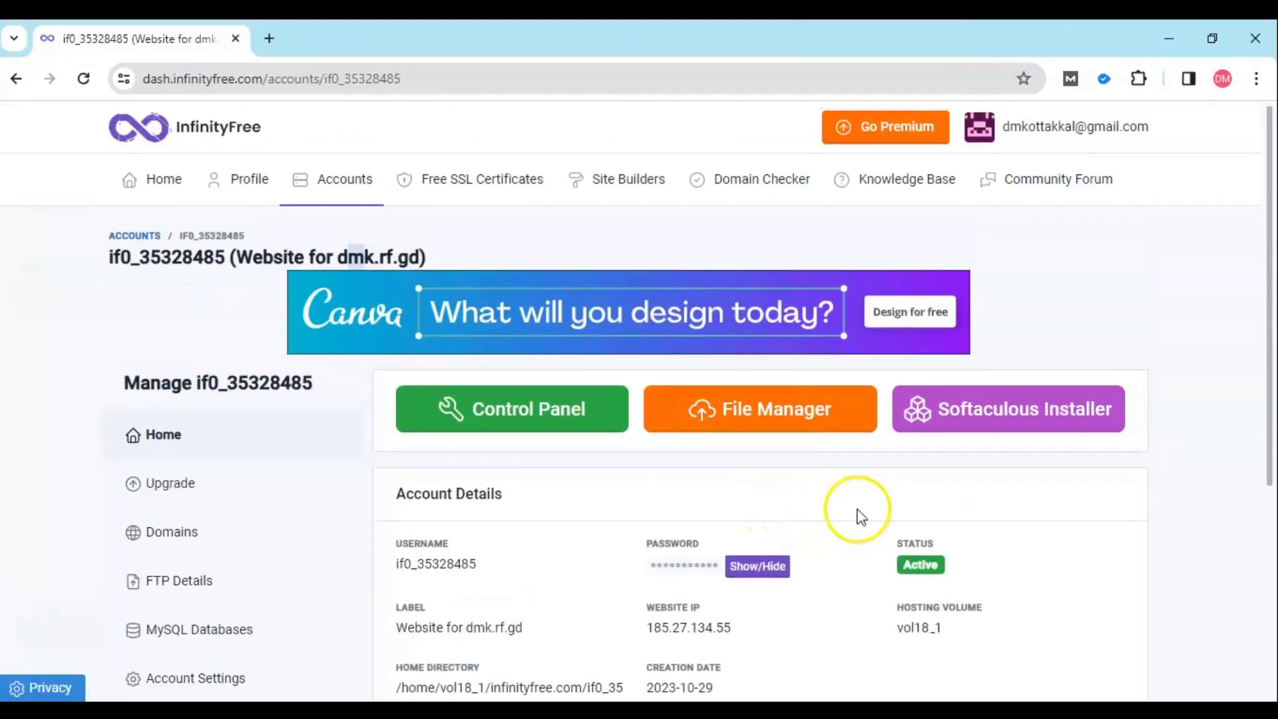
pyautogui.click(975, 426)
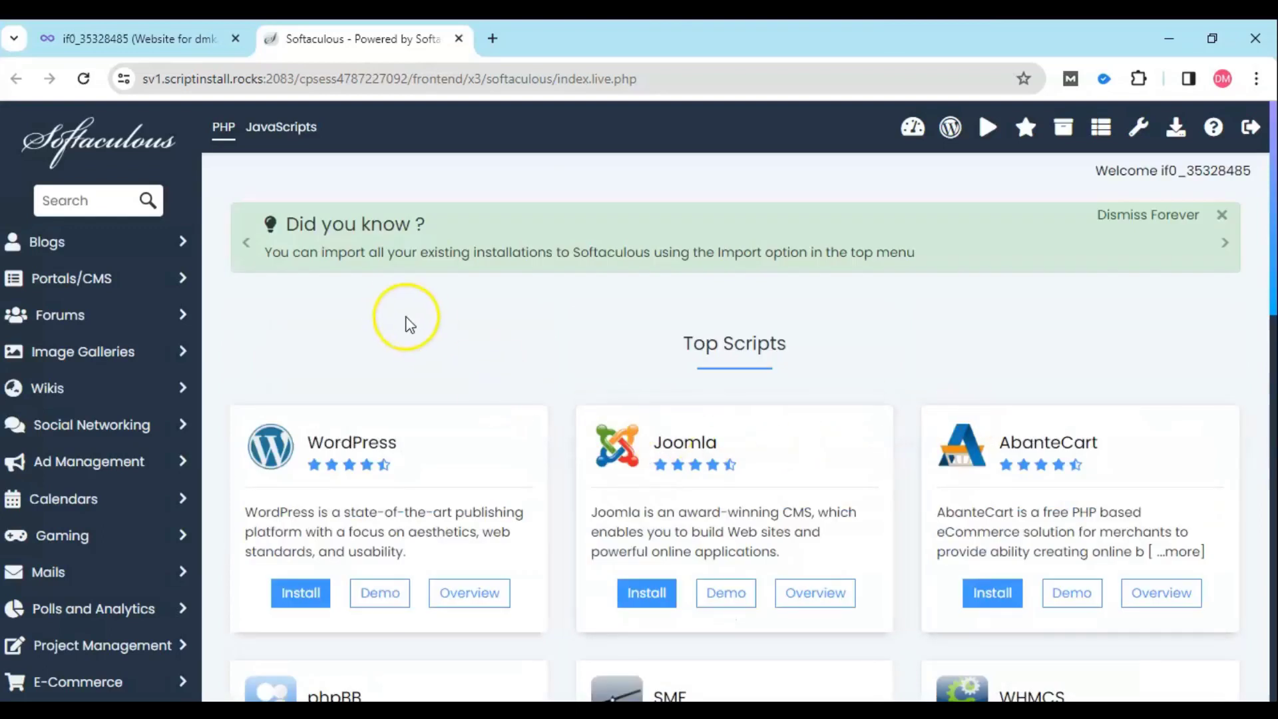
pyautogui.scroll(-5, 452, 345)
pyautogui.scroll(5, 479, 402)
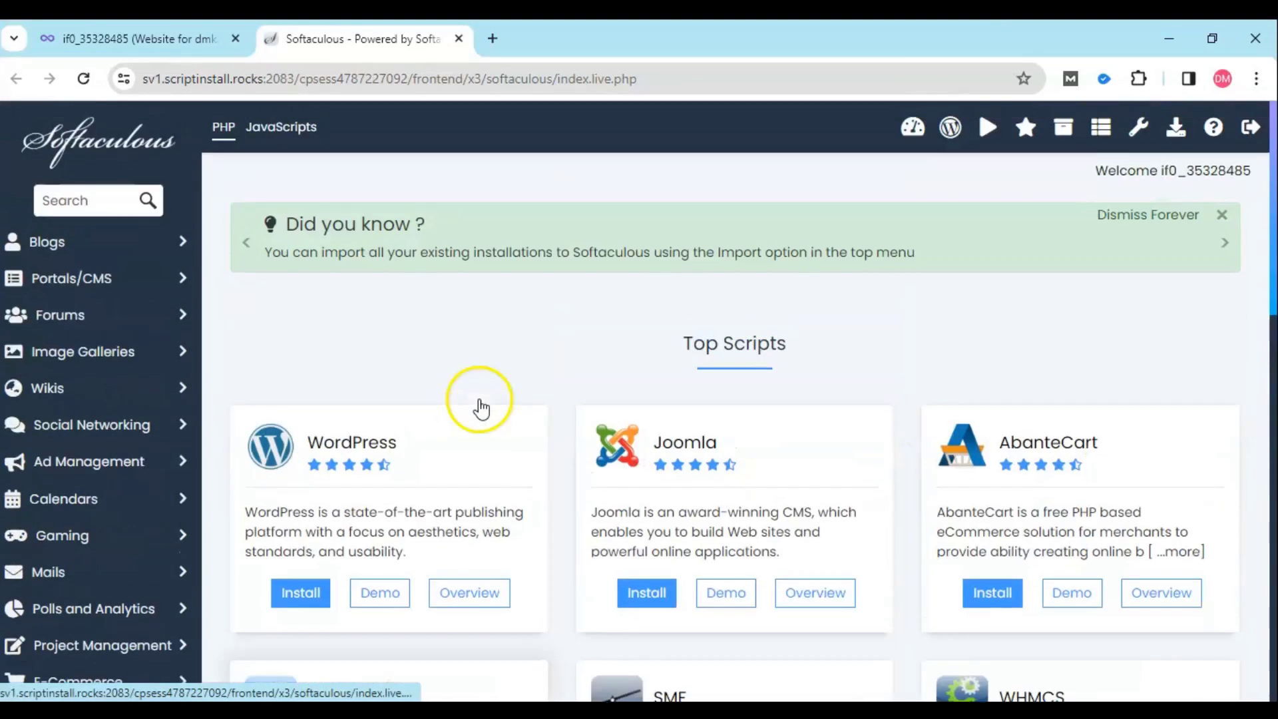
pyautogui.scroll(-4, 765, 337)
pyautogui.scroll(-12, 766, 342)
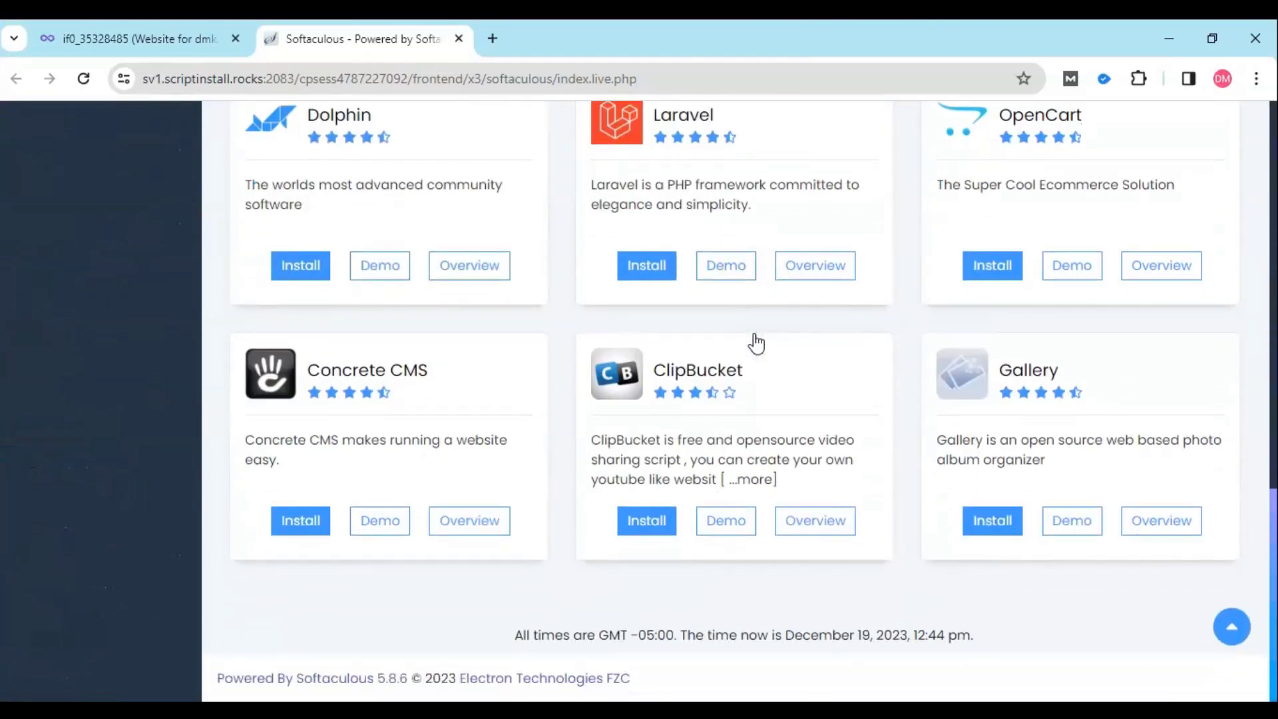
pyautogui.scroll(15, 755, 343)
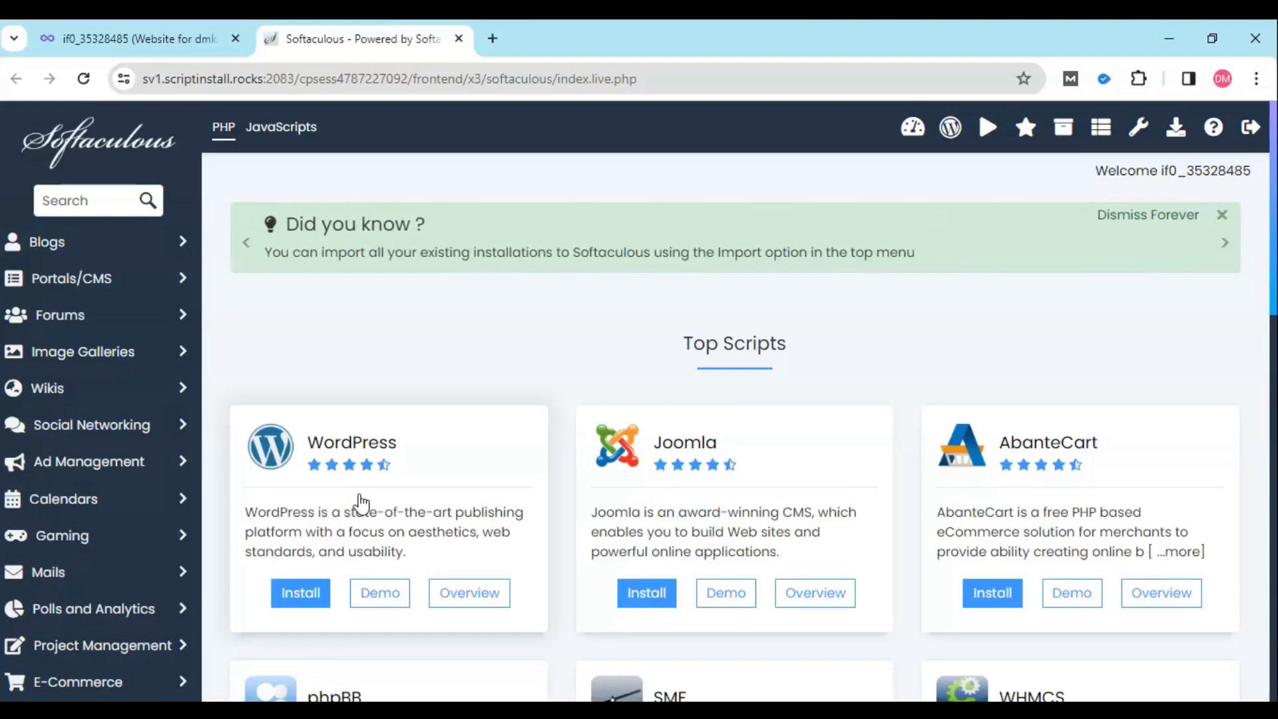
pyautogui.scroll(-3, 314, 470)
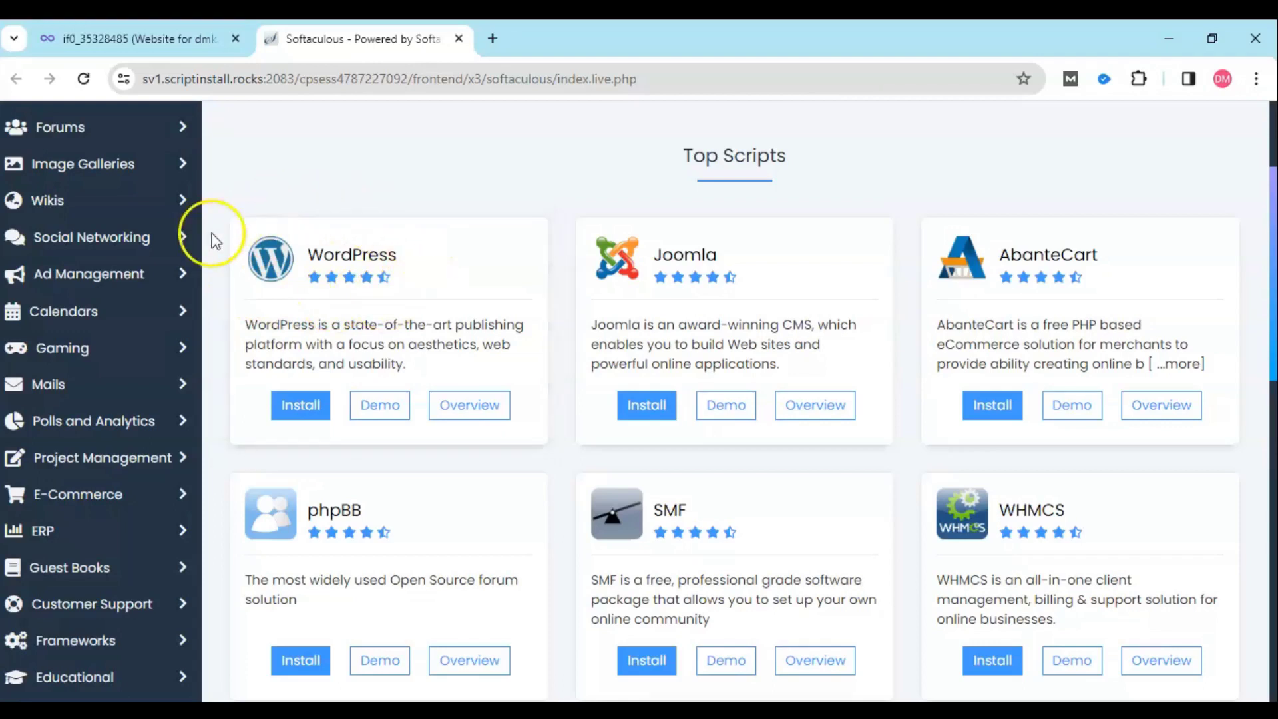
pyautogui.click(296, 420)
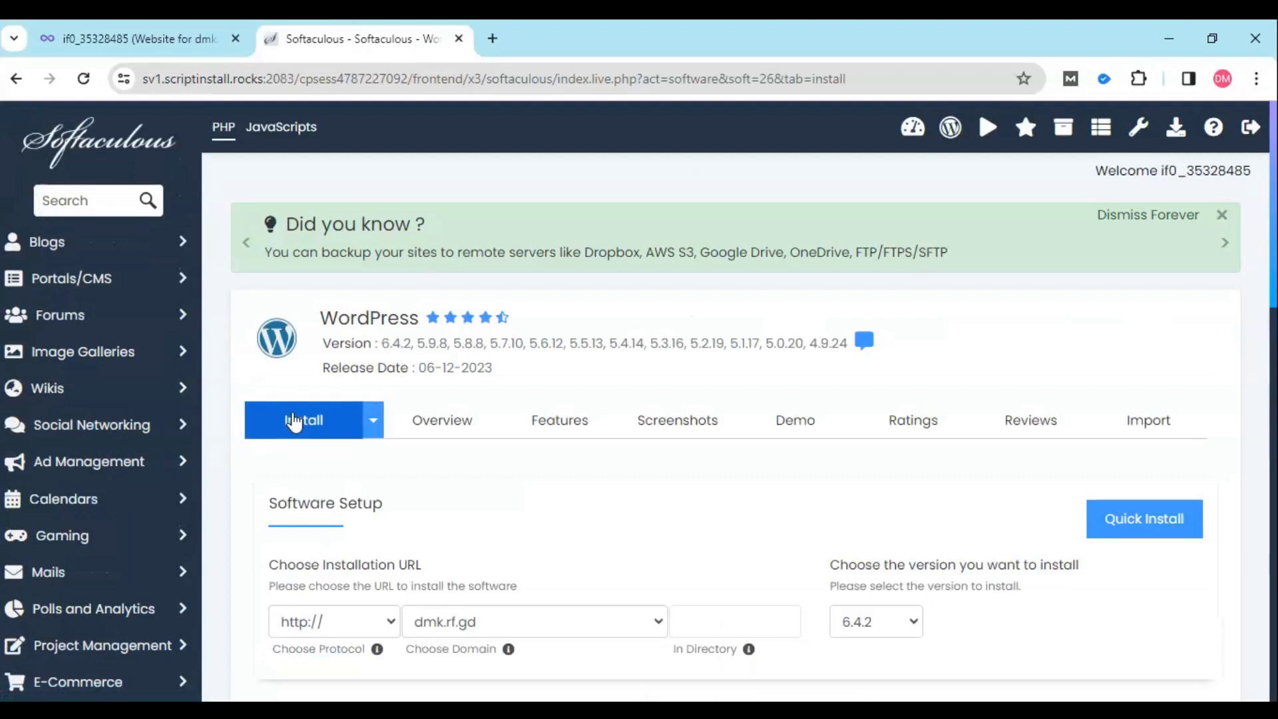
# - Replace the default site name My Blog with D-MAK
pyautogui.scroll(-4, 600, 437)
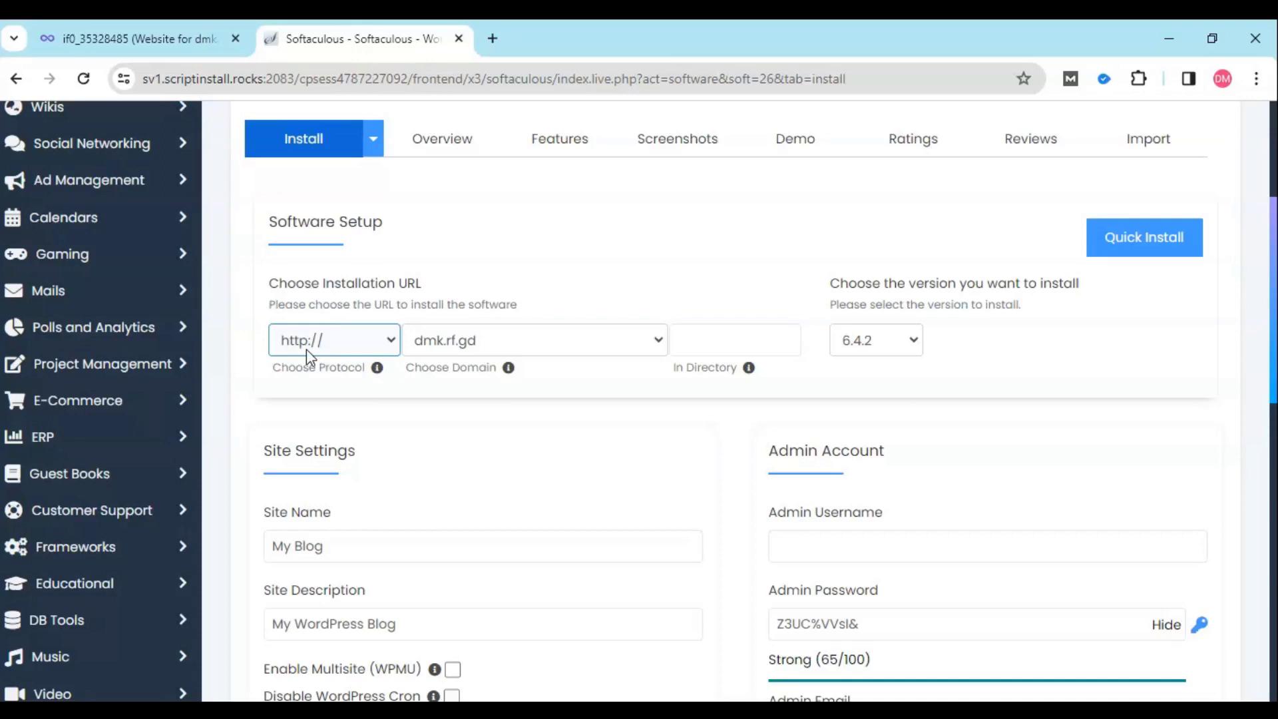
pyautogui.scroll(-5, 530, 430)
pyautogui.scroll(3, 530, 431)
pyautogui.click(532, 436)
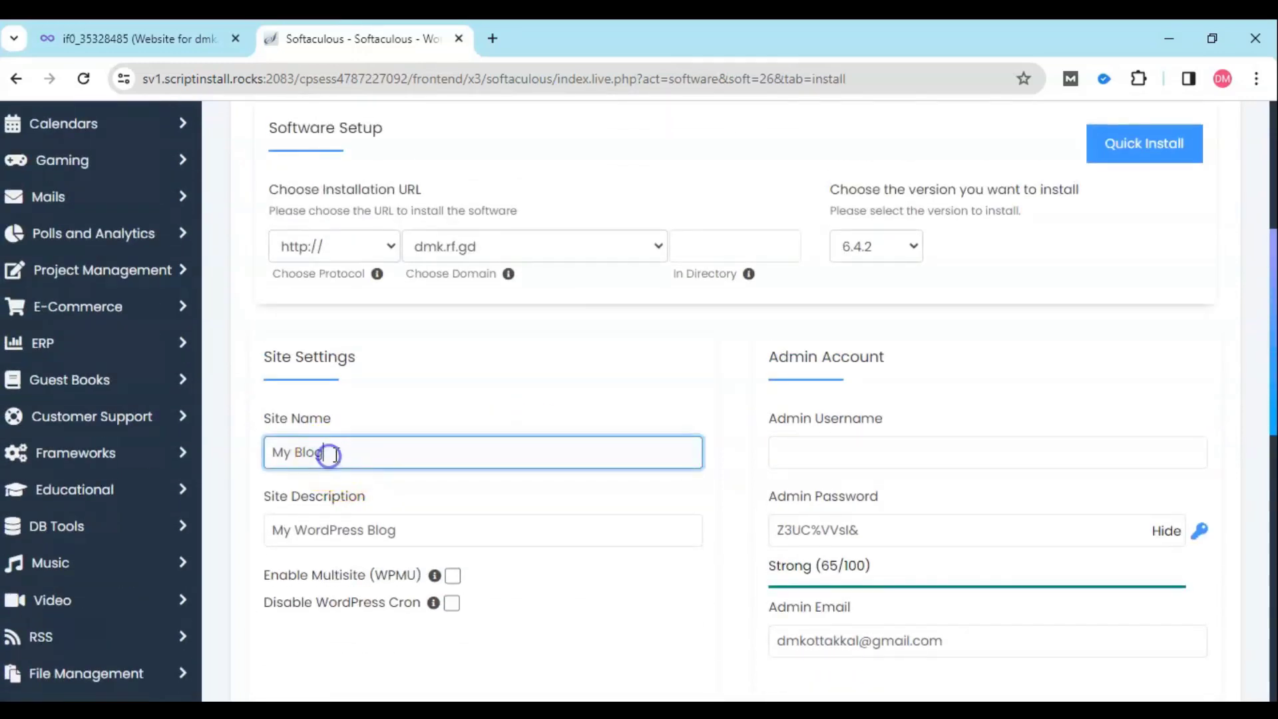
pyautogui.moveTo(327, 453); pyautogui.dragTo(234, 451)
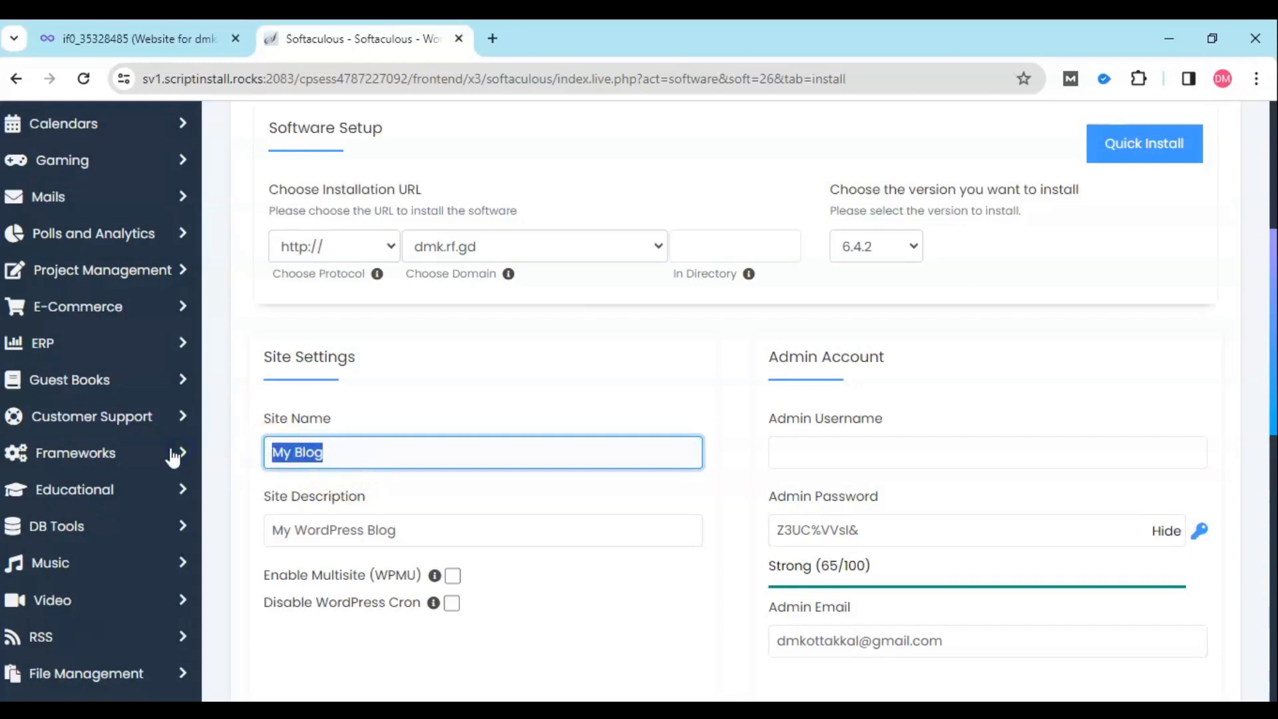
pyautogui.write('D')
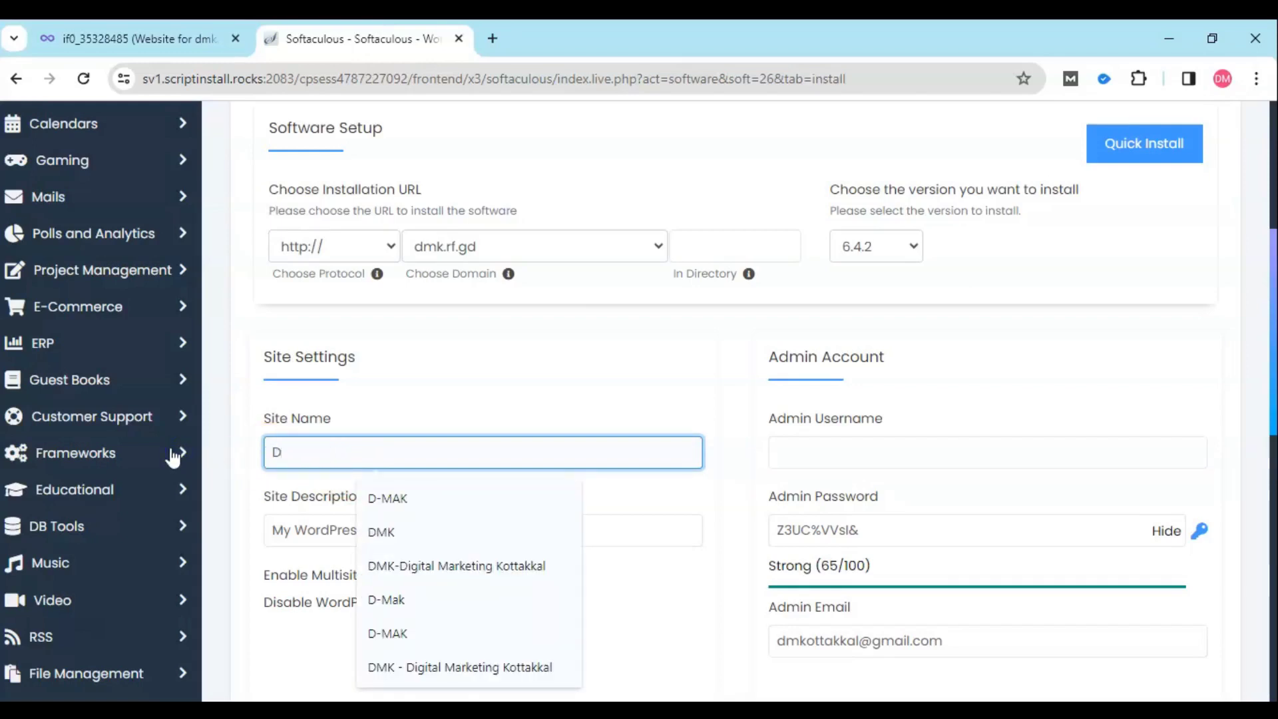
pyautogui.write('-MAK')
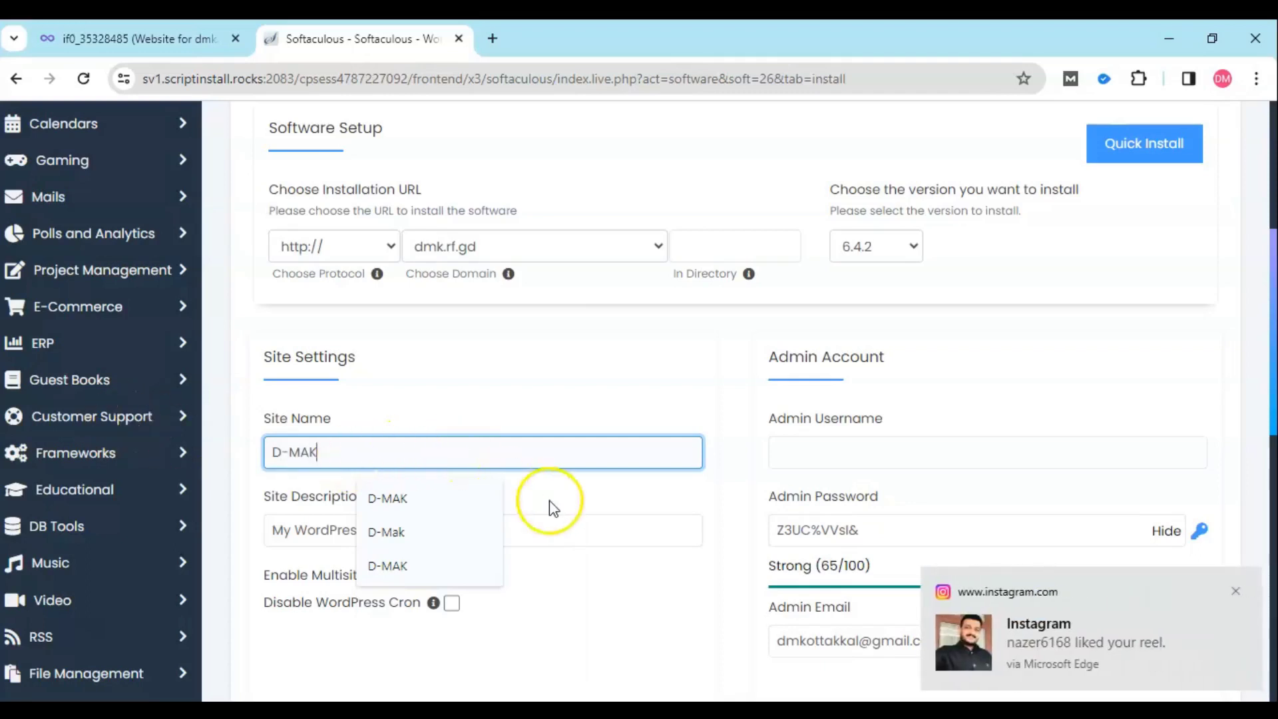
pyautogui.click(526, 516)
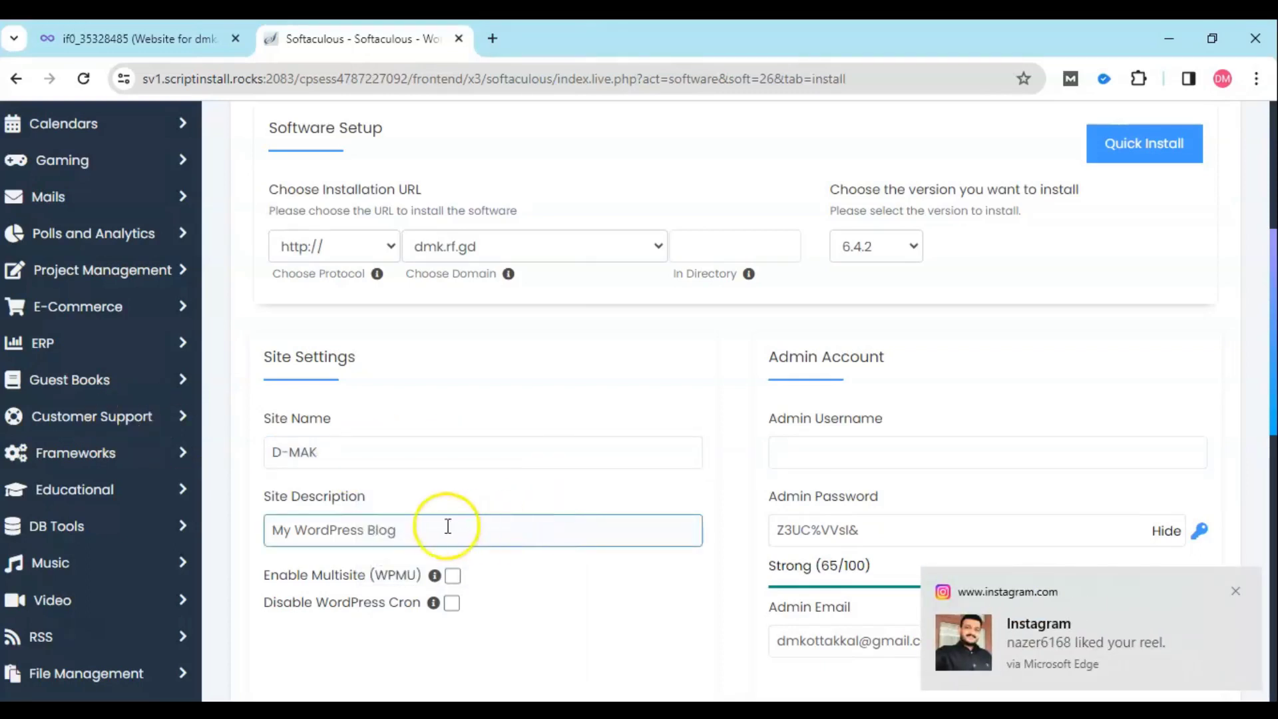
# - Change the site description from My WordPress Blog to 'Online Digital Marketing Academy.'
pyautogui.click(277, 511)
pyautogui.moveTo(277, 520); pyautogui.dragTo(419, 527)
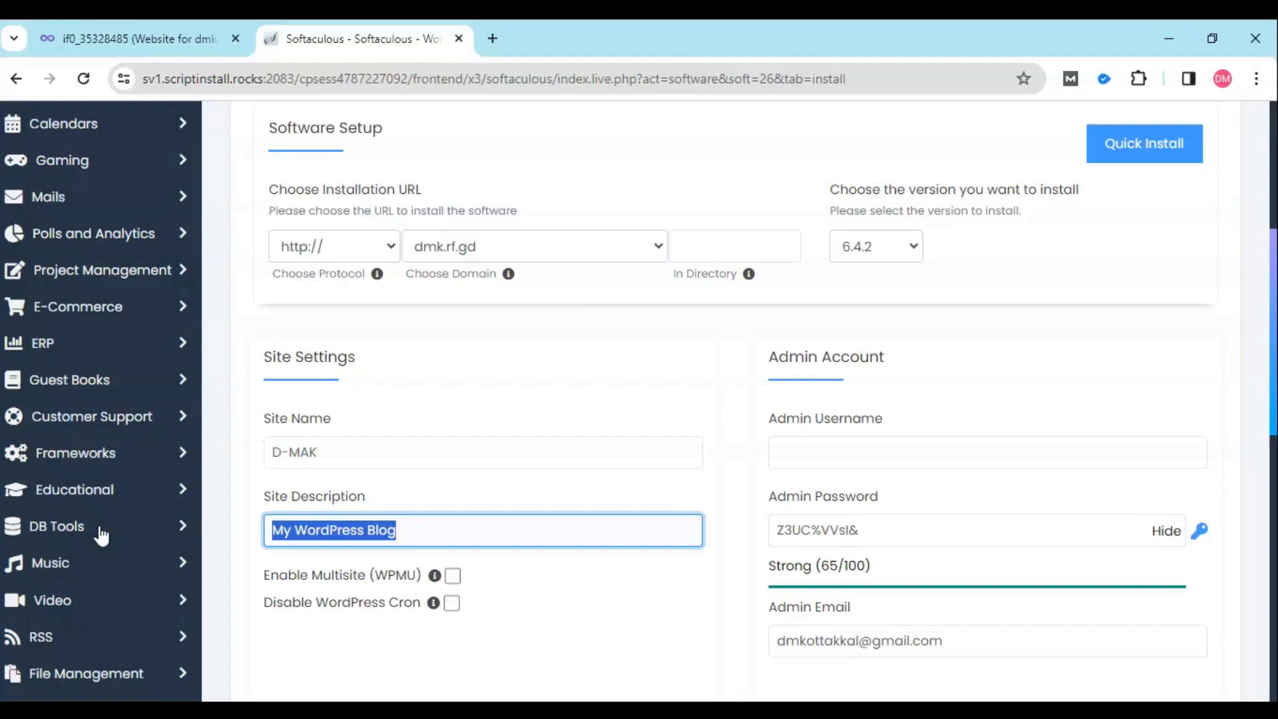
pyautogui.write('Online')
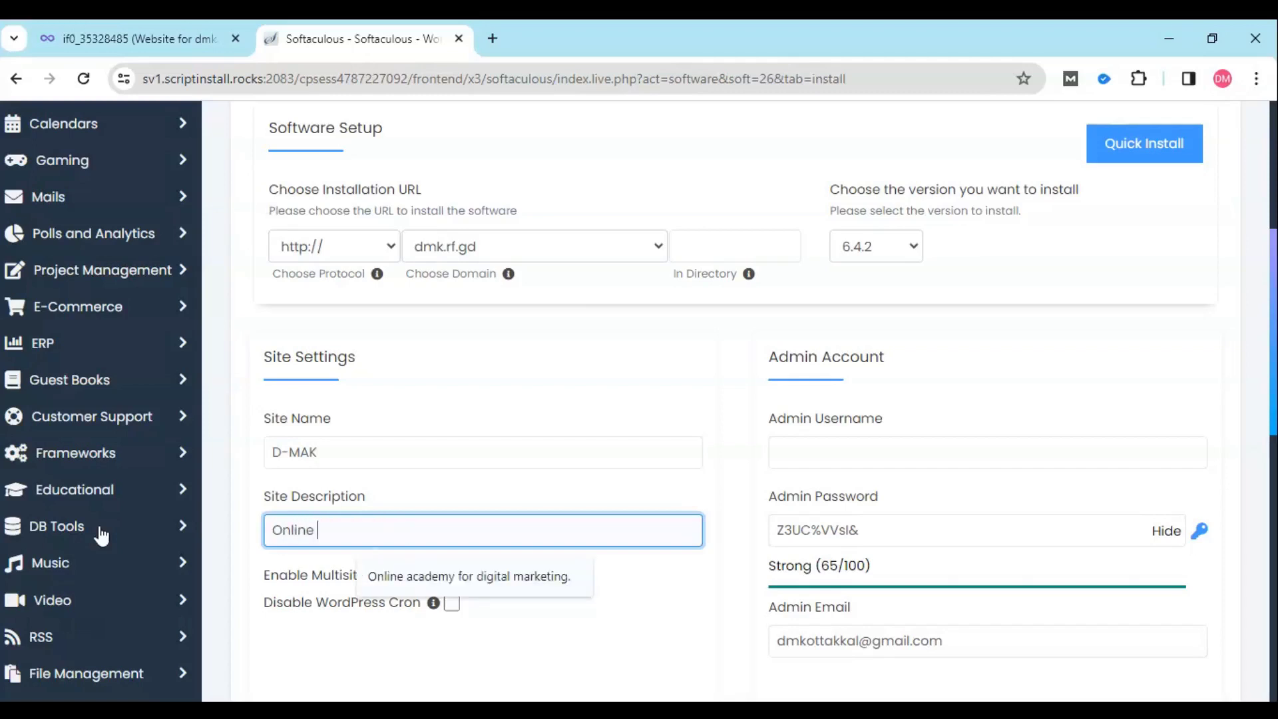
pyautogui.write(' Digital Marketi')
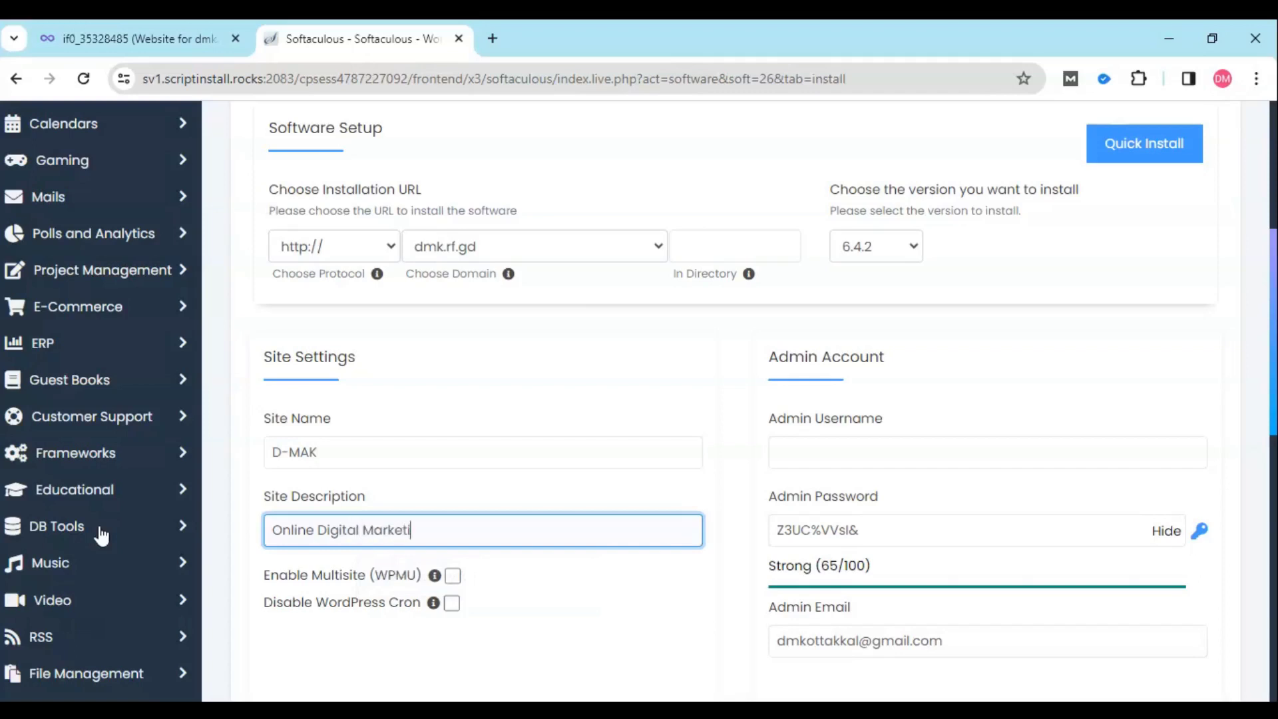
pyautogui.write('ng C')
pyautogui.press('BackSpace')
pyautogui.press('BackSpace')
pyautogui.write('Academy.')
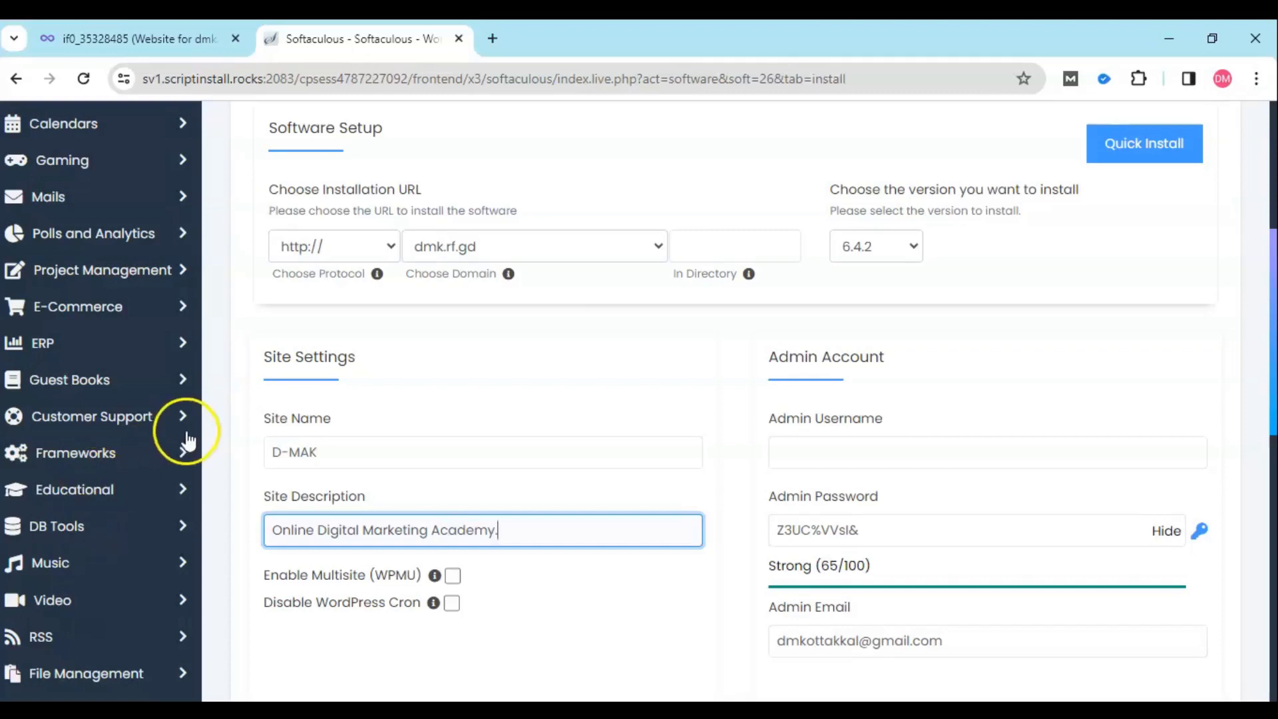
pyautogui.click(831, 452)
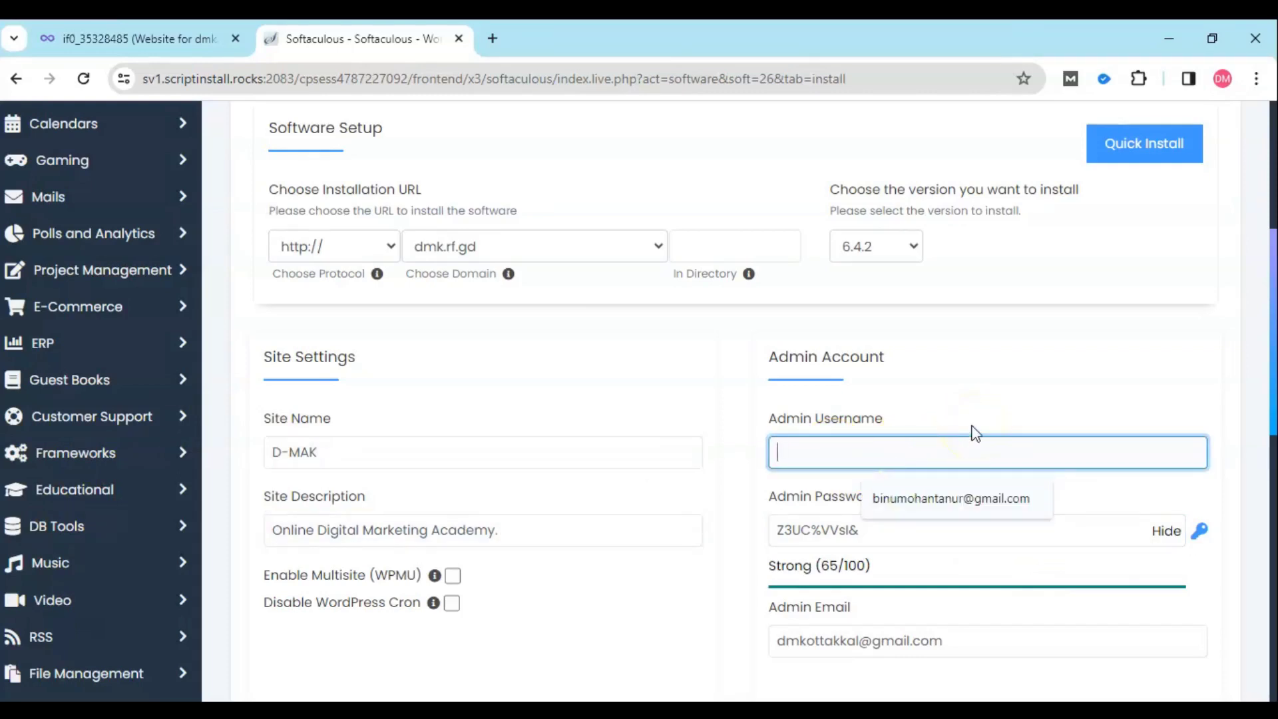
# - Enter admin as the admin username, select the generated password, and open Windows search
pyautogui.scroll(-3, 975, 432)
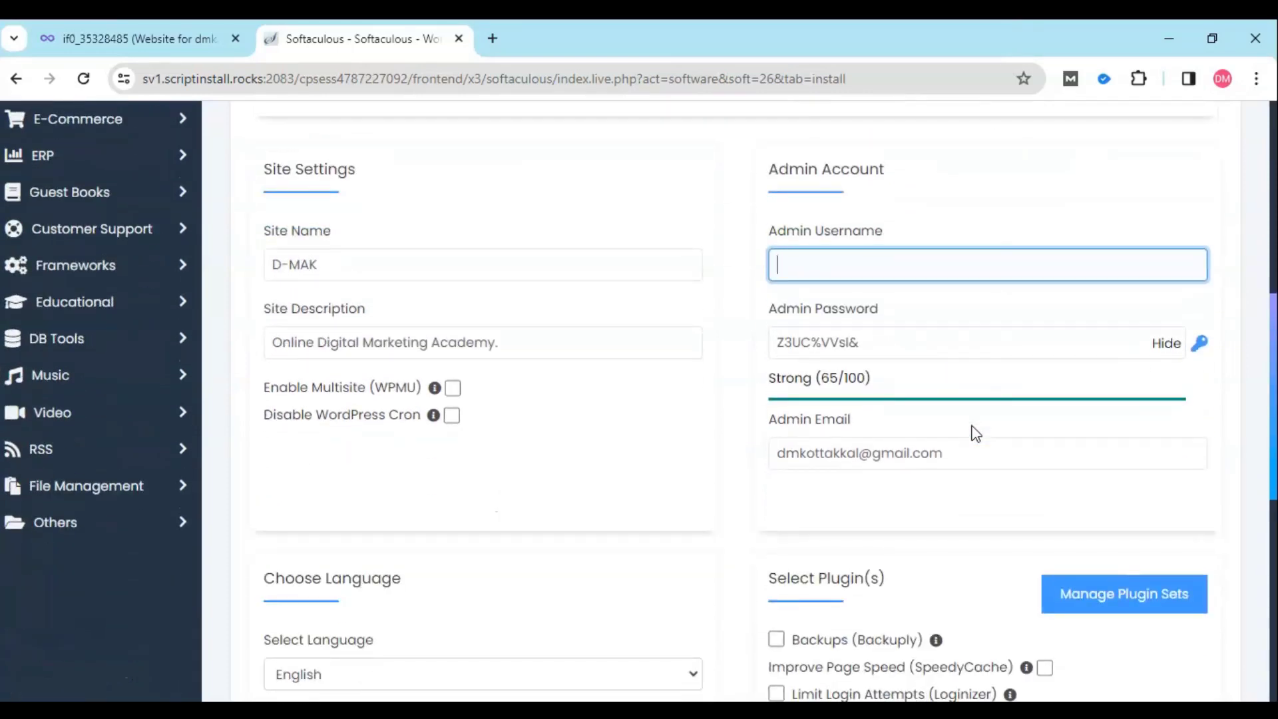
pyautogui.write('admin')
pyautogui.moveTo(859, 343); pyautogui.dragTo(773, 344)
pyautogui.hotkey('ctrl', 'c')
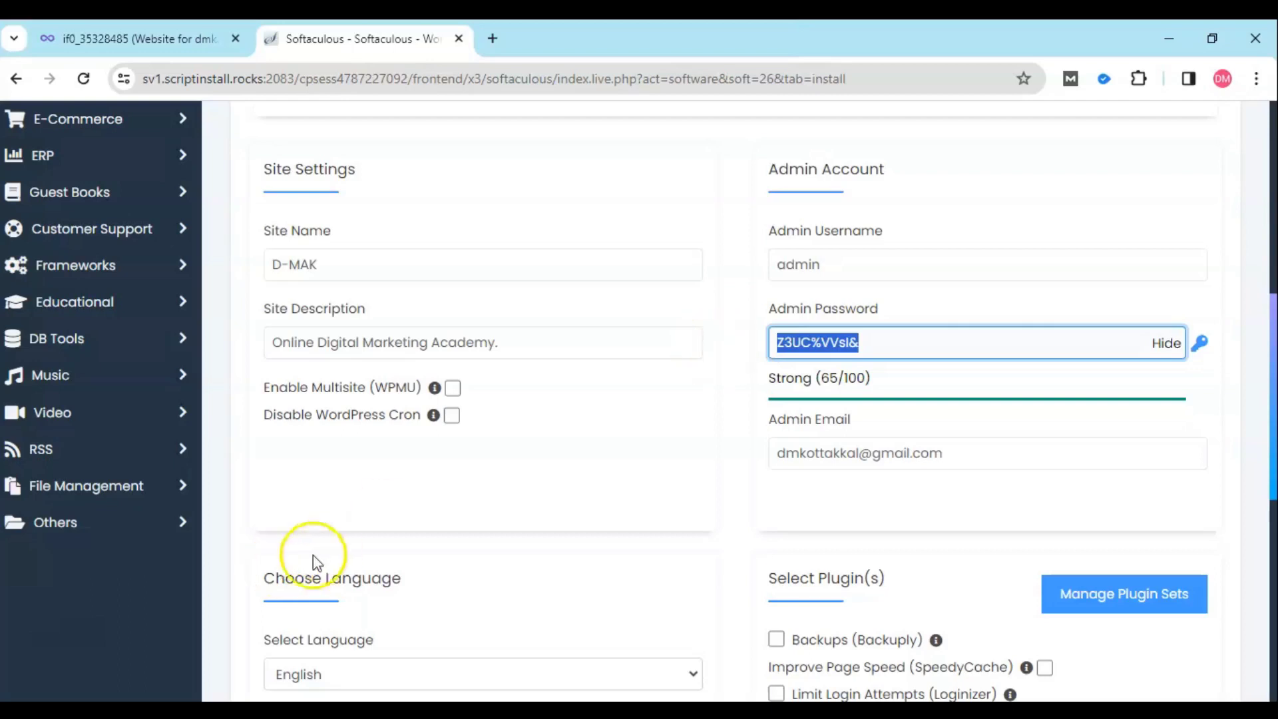
pyautogui.click(163, 712)
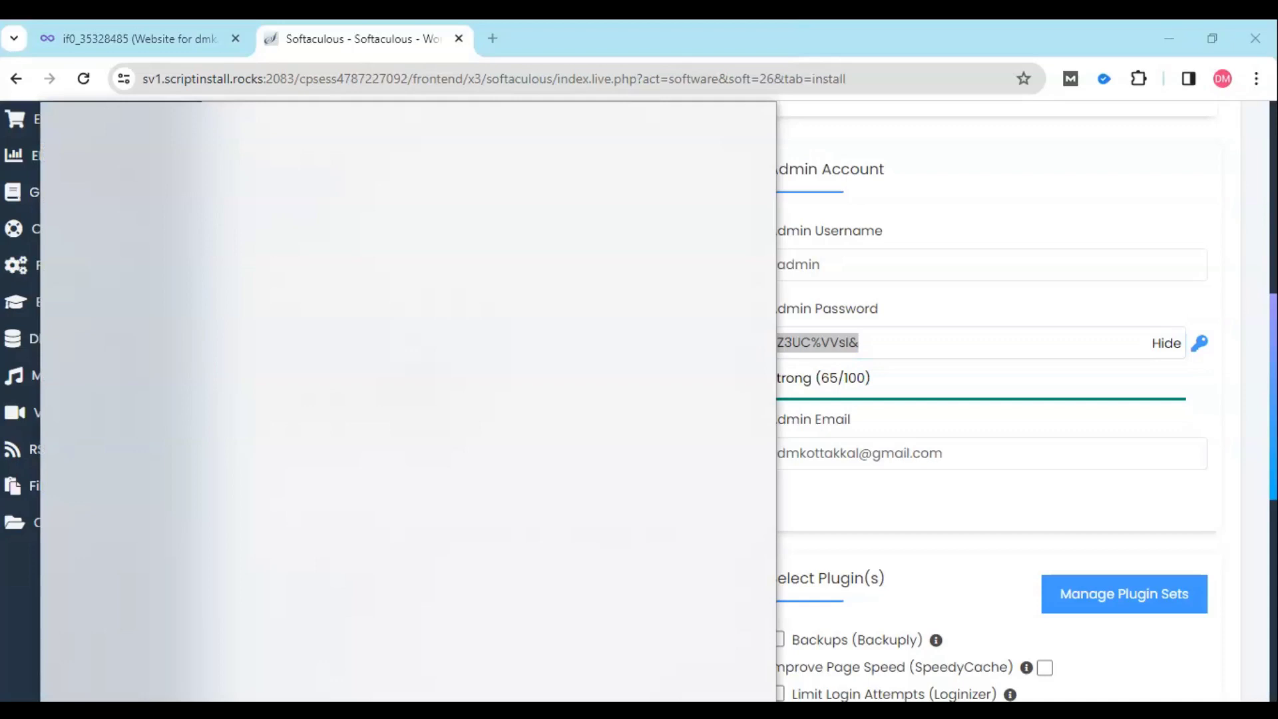
# - Launch Notepad and paste the generated admin password into a new note
pyautogui.write('notepad')
pyautogui.press('Return')
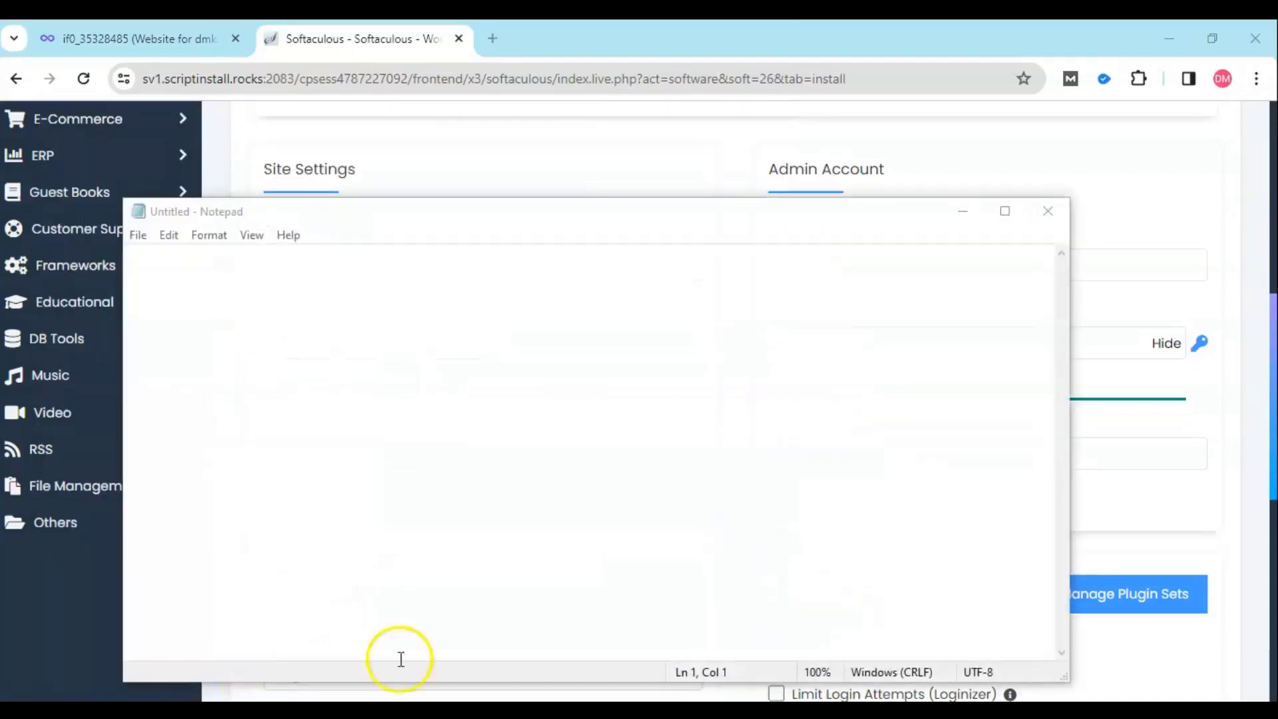
pyautogui.click(1125, 206)
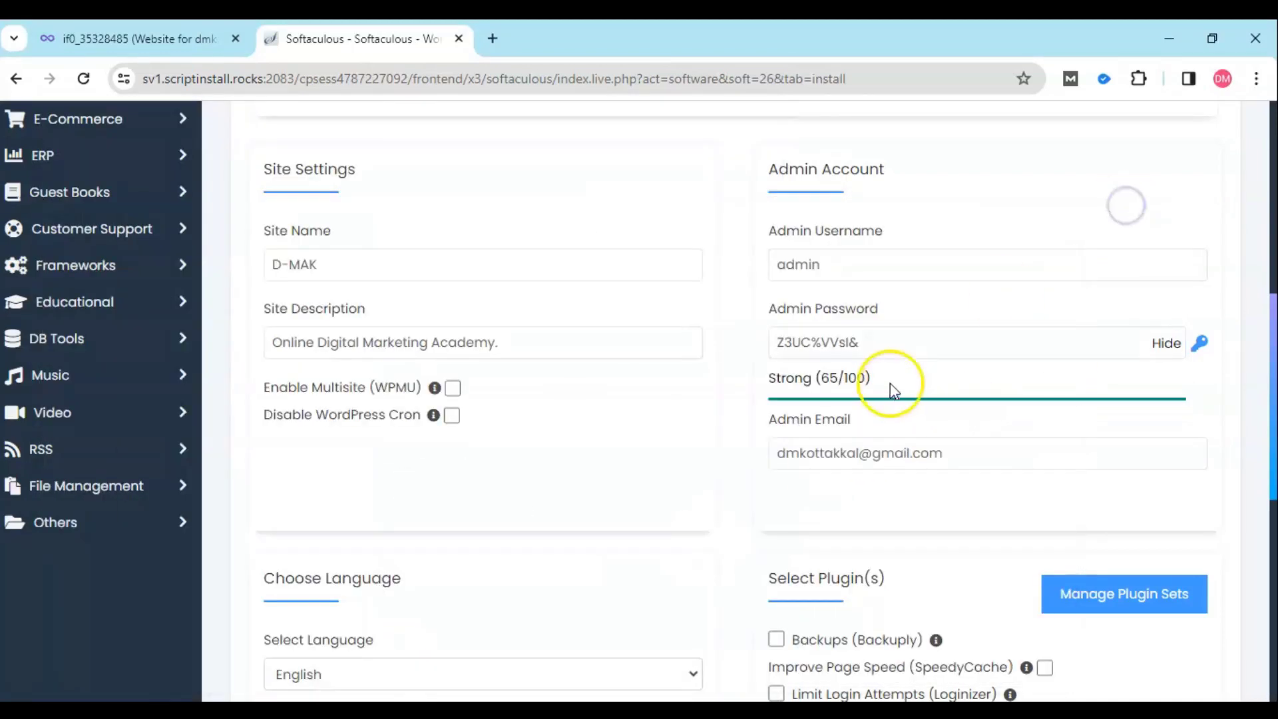
pyautogui.moveTo(880, 344); pyautogui.dragTo(705, 342)
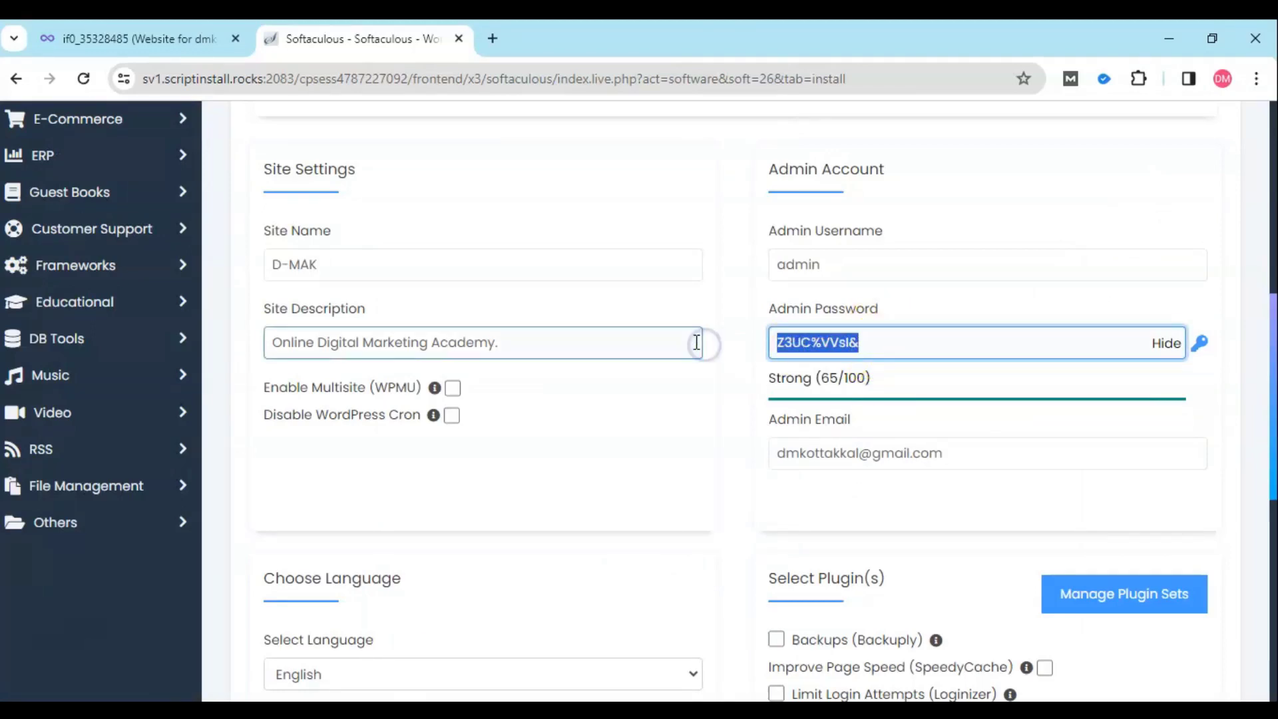
pyautogui.click(989, 709)
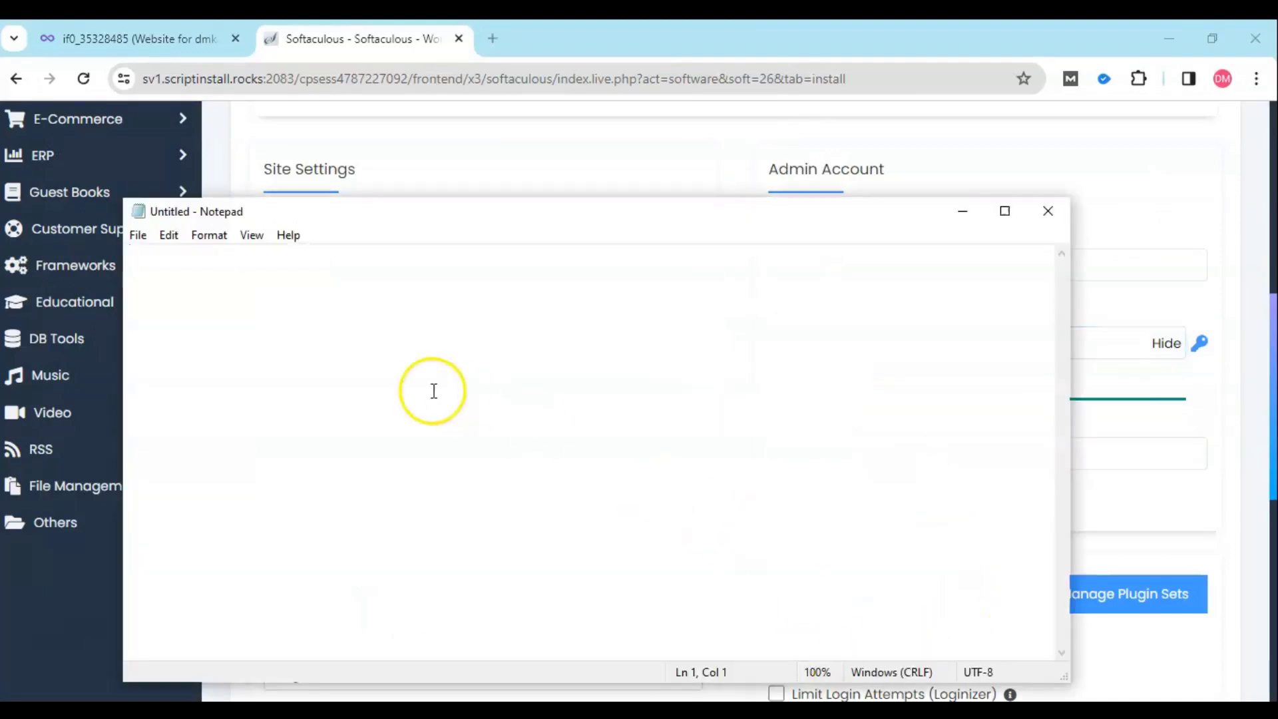
pyautogui.hotkey('ctrl', 'v')
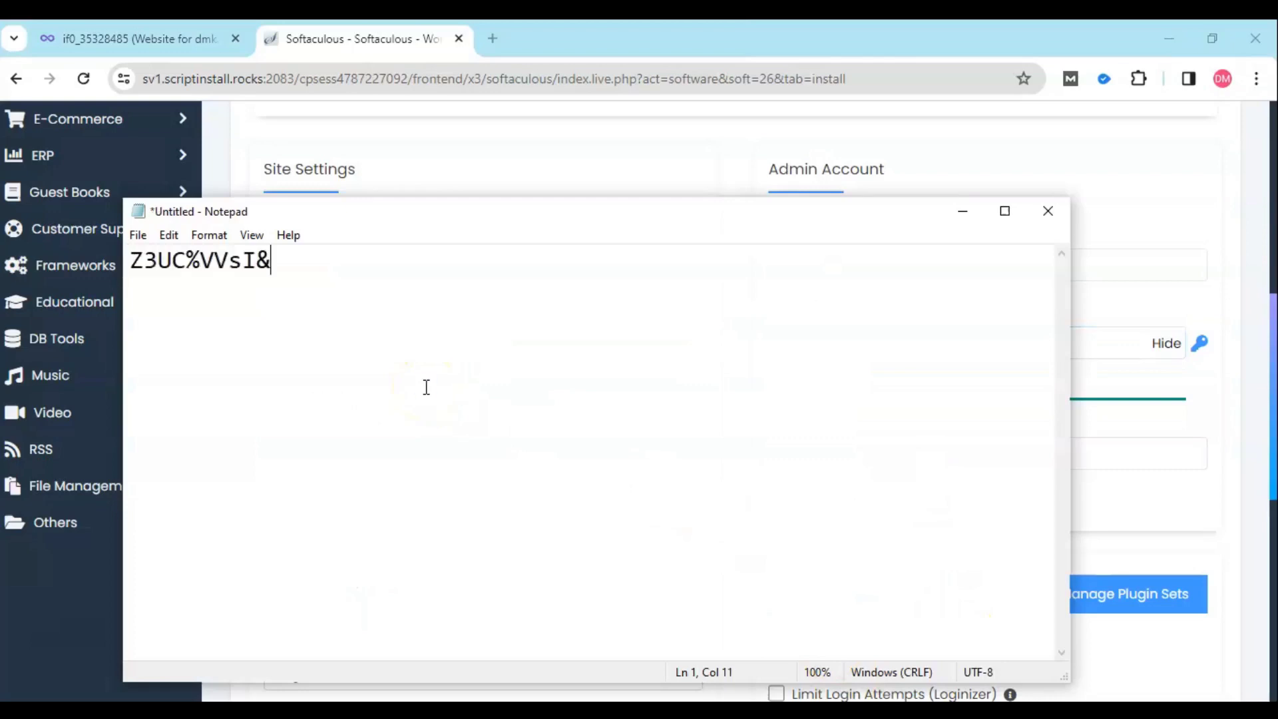
# - Prefix the password with 'Pass:', add lines 'User: admin' and 'Wordpress', then return to the form
pyautogui.press('Return')
pyautogui.press('Up')
pyautogui.write('Pass:')
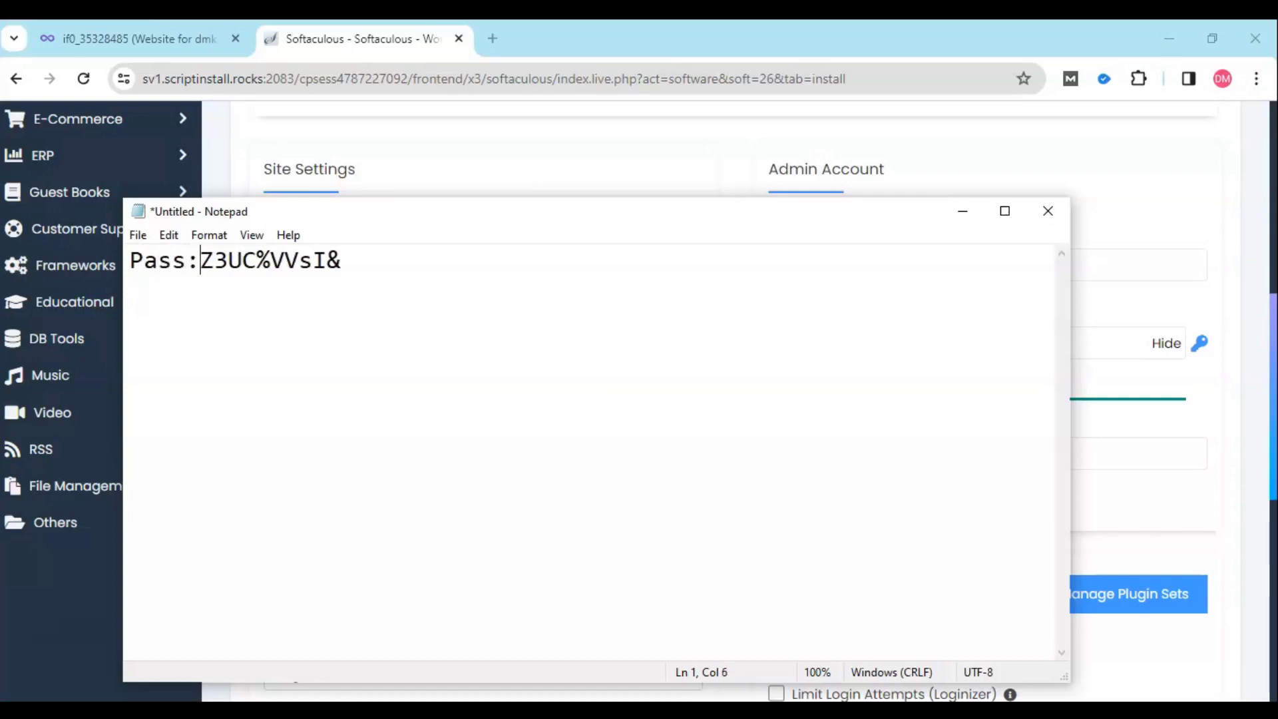
pyautogui.click(363, 265)
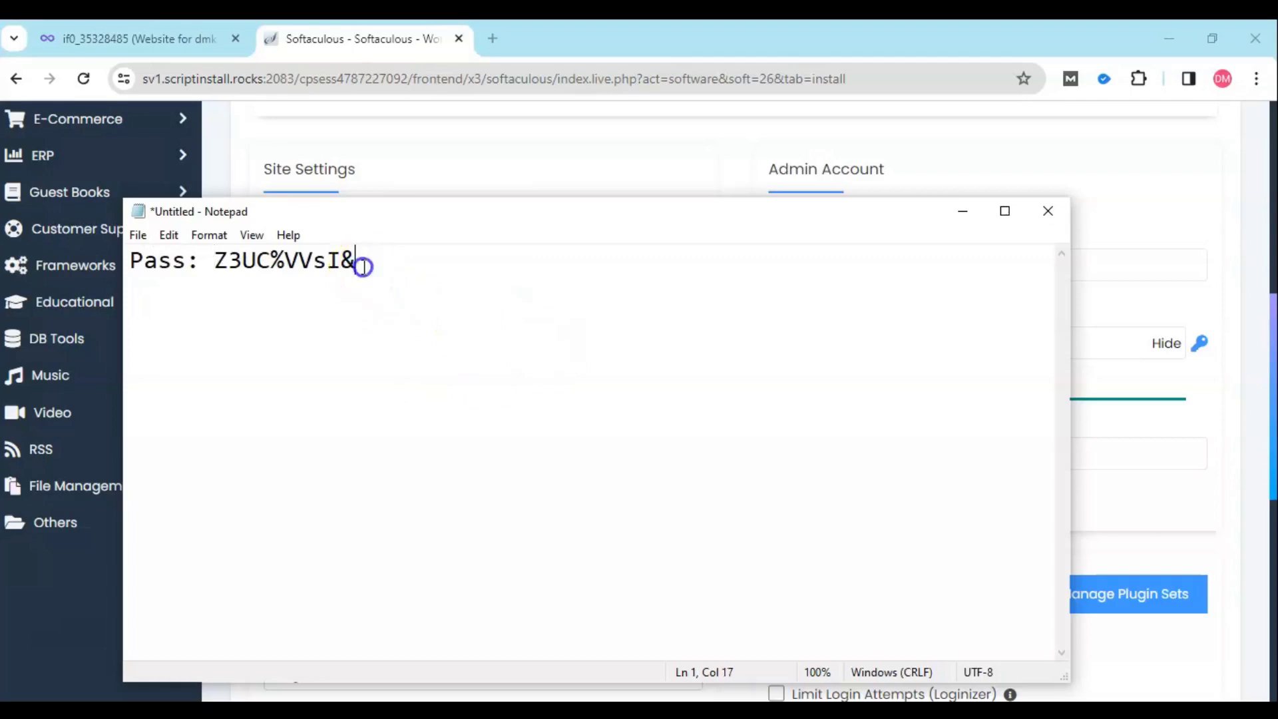
pyautogui.press('Return')
pyautogui.write('Usser')
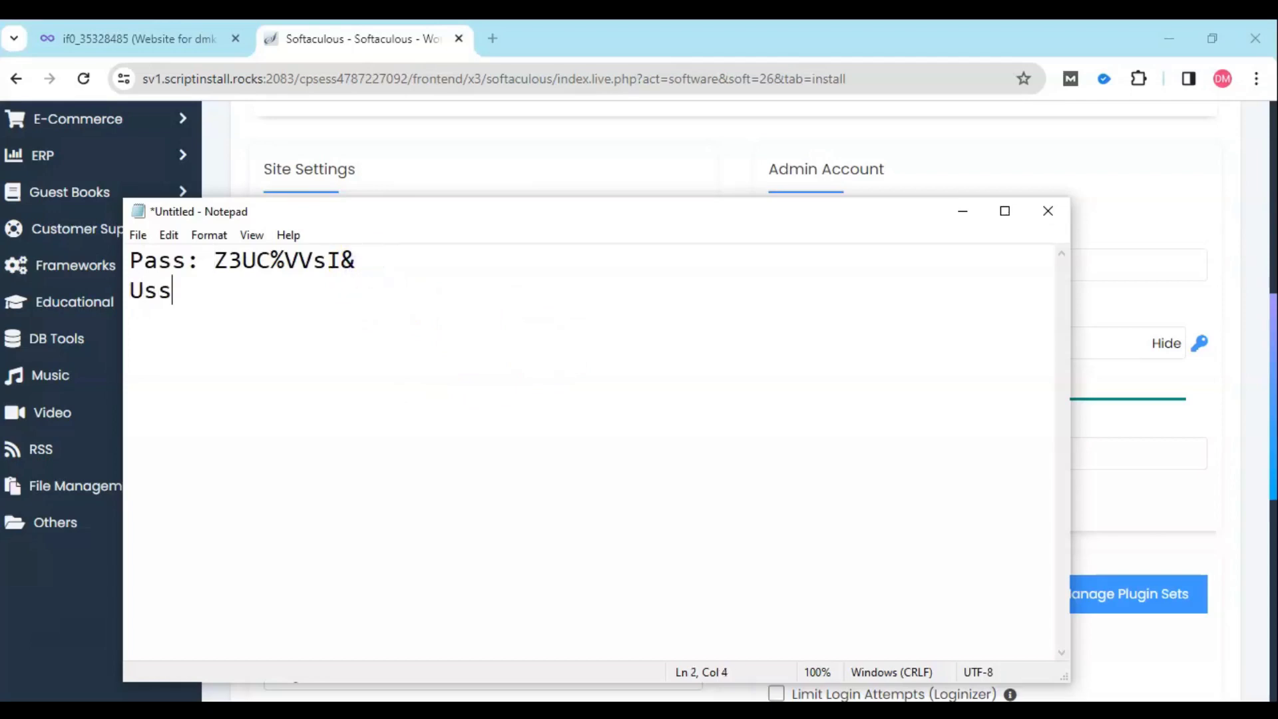
pyautogui.press('BackSpace')
pyautogui.press('BackSpace')
pyautogui.press('BackSpace')
pyautogui.write('er: admin')
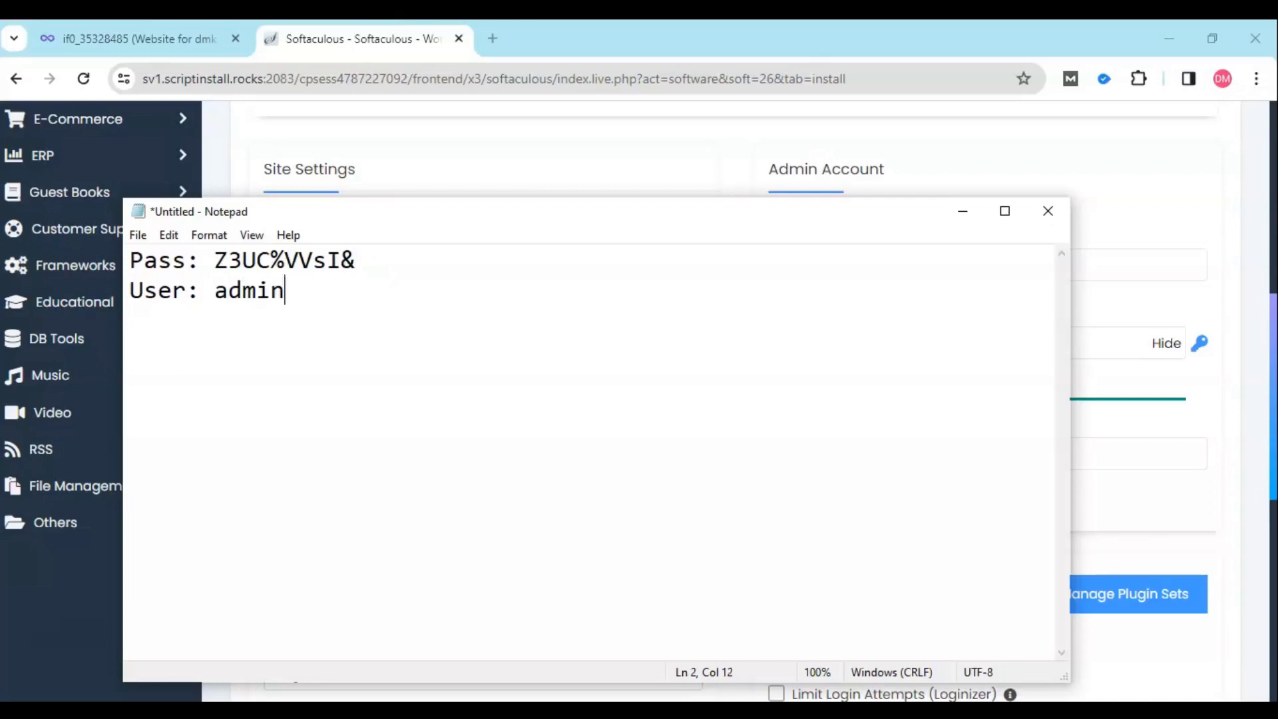
pyautogui.press('Return')
pyautogui.write('Wordpress')
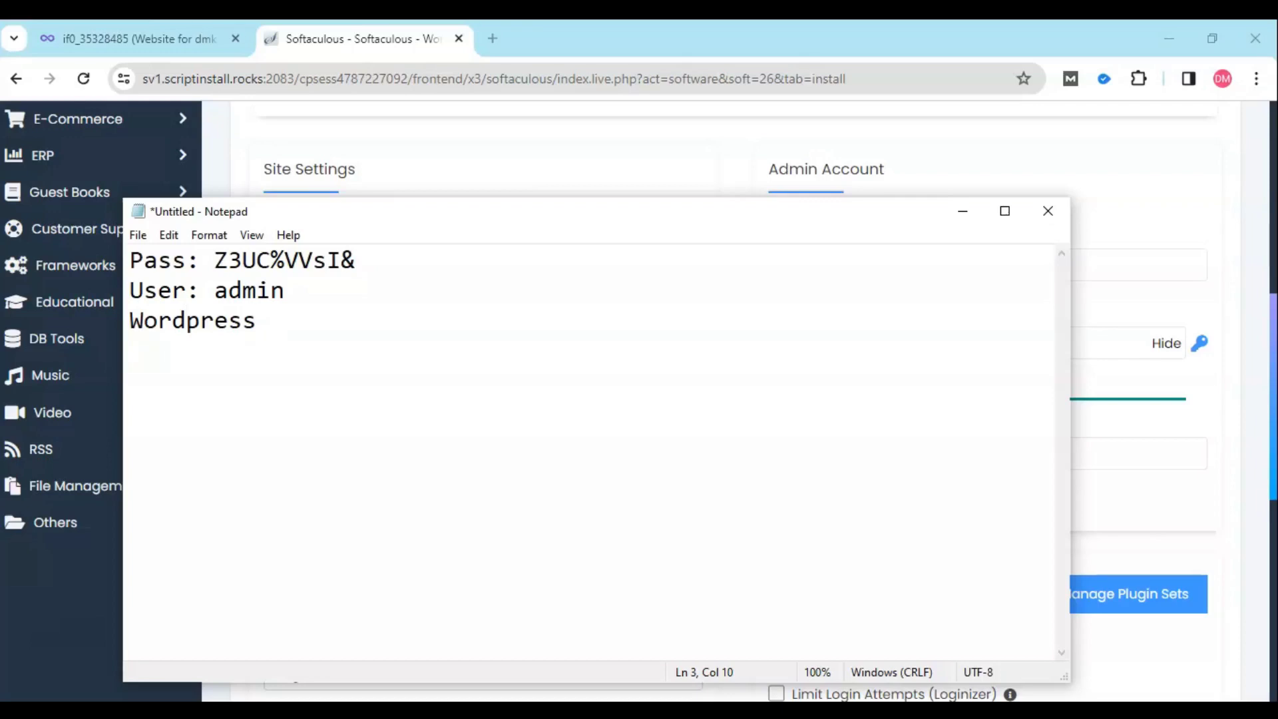
pyautogui.click(138, 235)
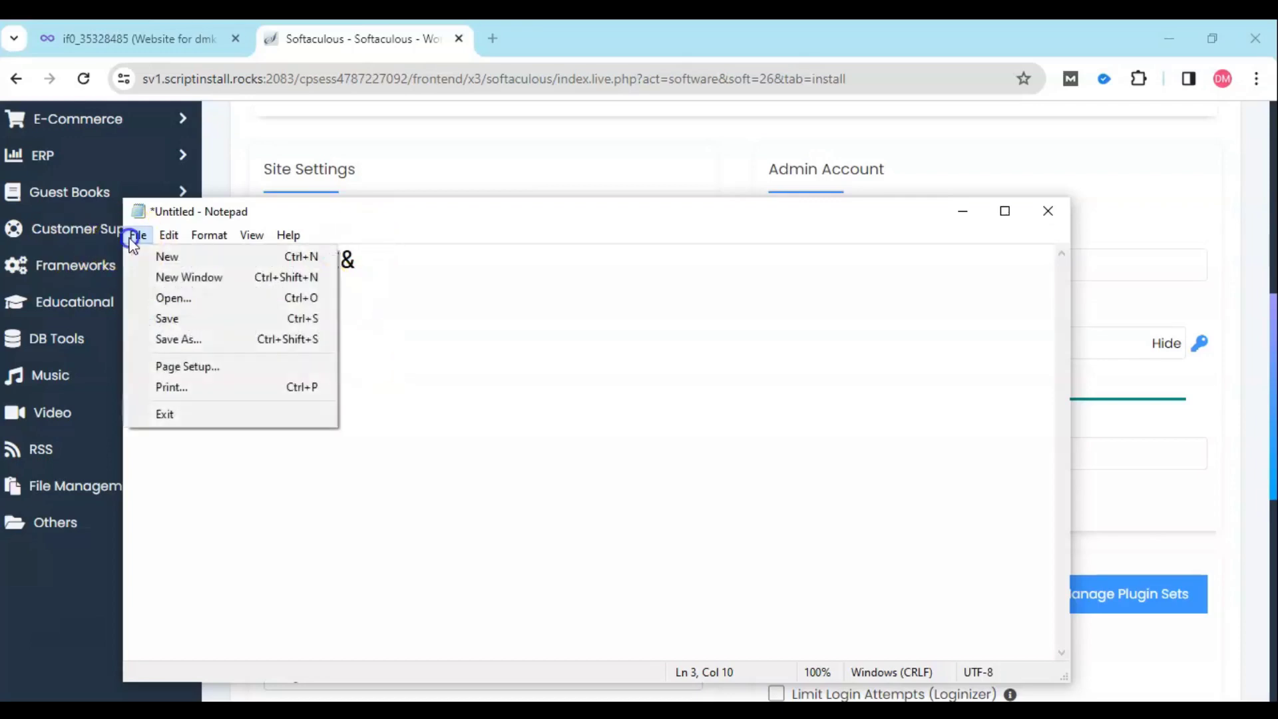
pyautogui.click(608, 288)
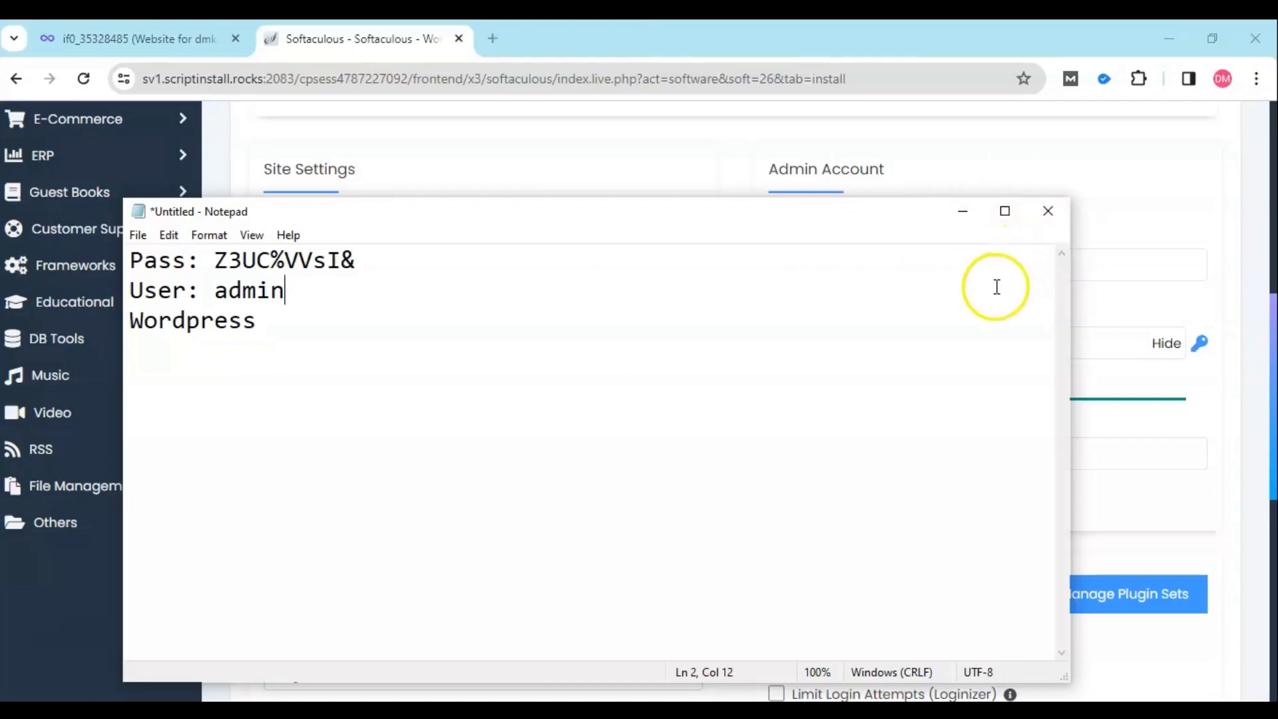
pyautogui.click(972, 219)
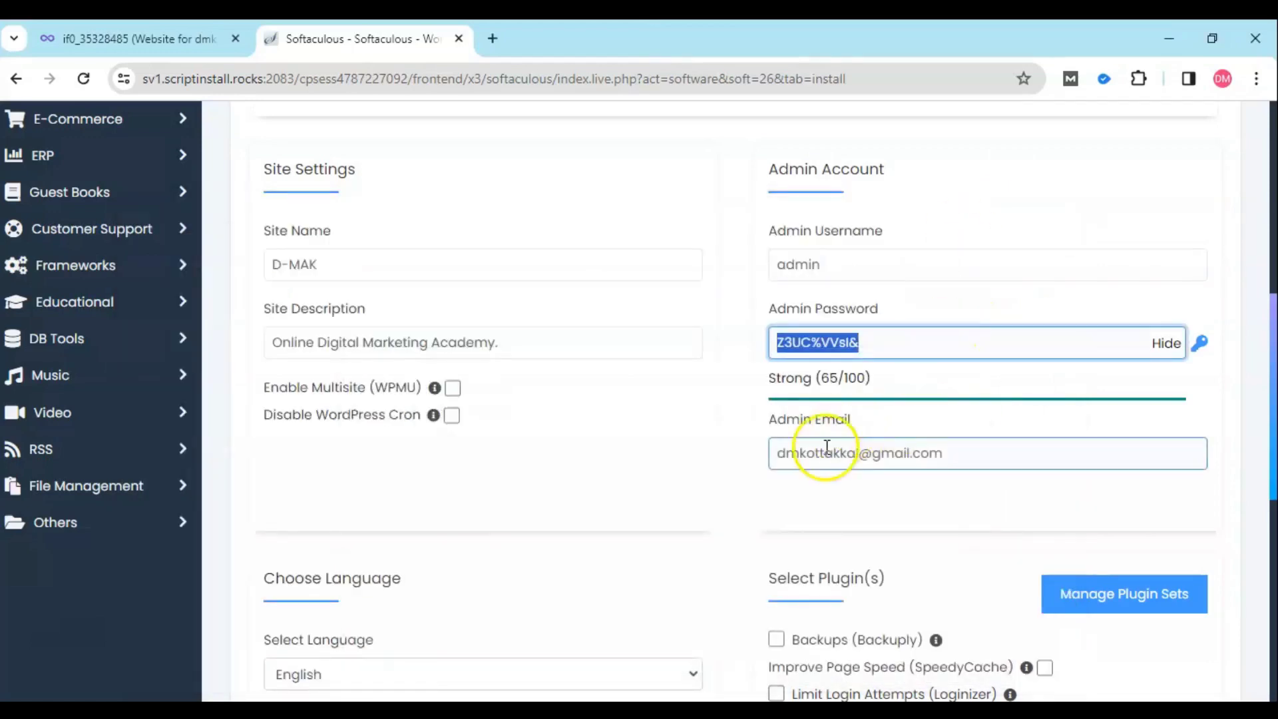
# - Select the admin email value, then submit the form to install WordPress at dmk.rf.gd
pyautogui.moveTo(993, 452); pyautogui.dragTo(722, 443)
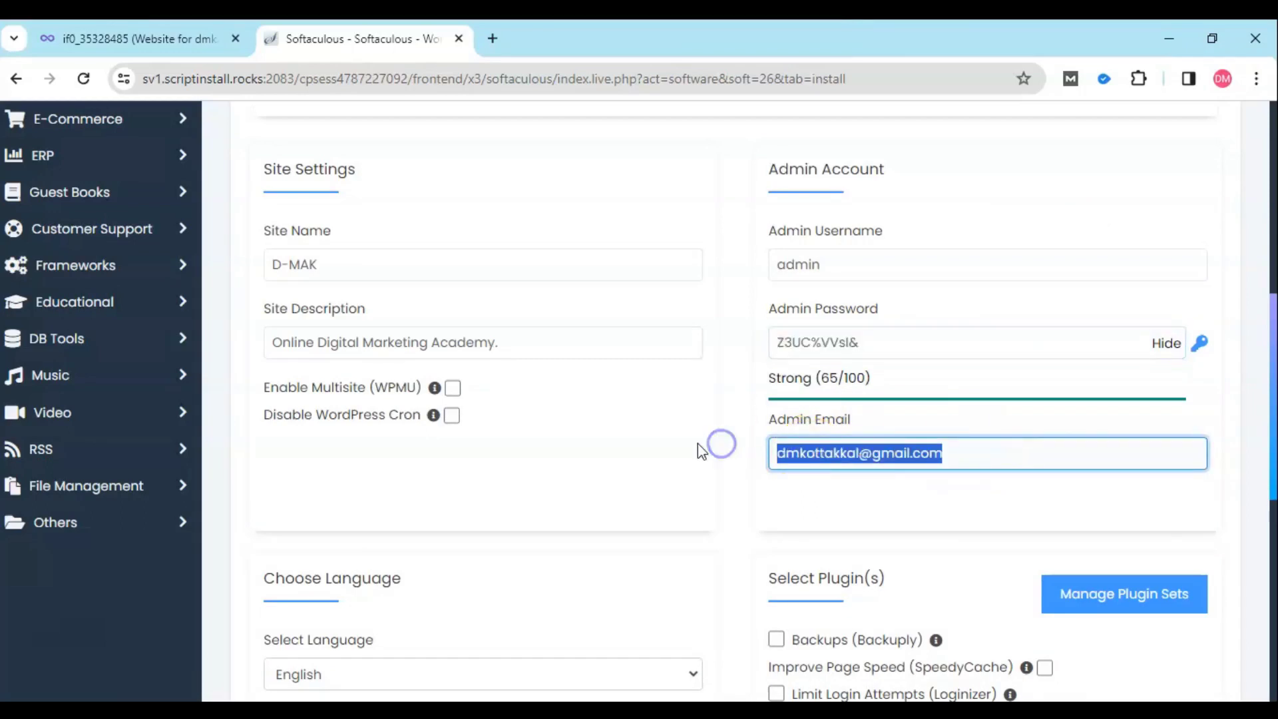
pyautogui.scroll(-4, 821, 358)
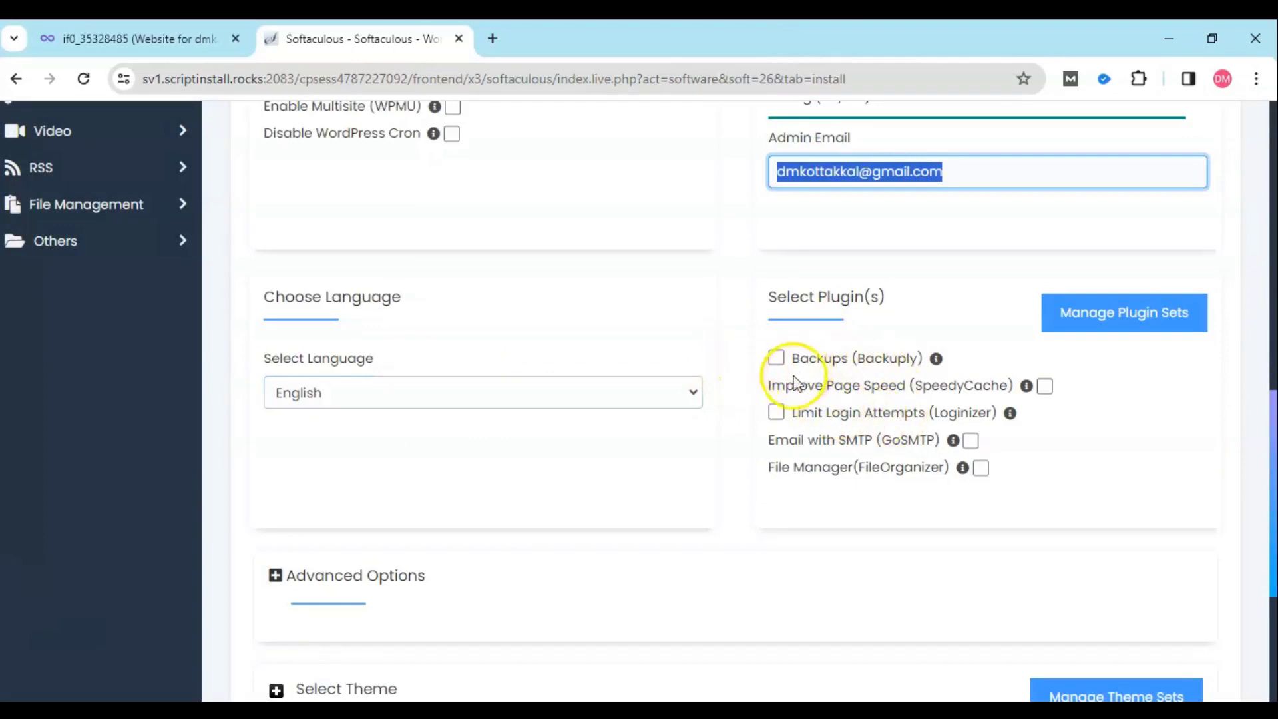
pyautogui.scroll(-4, 816, 394)
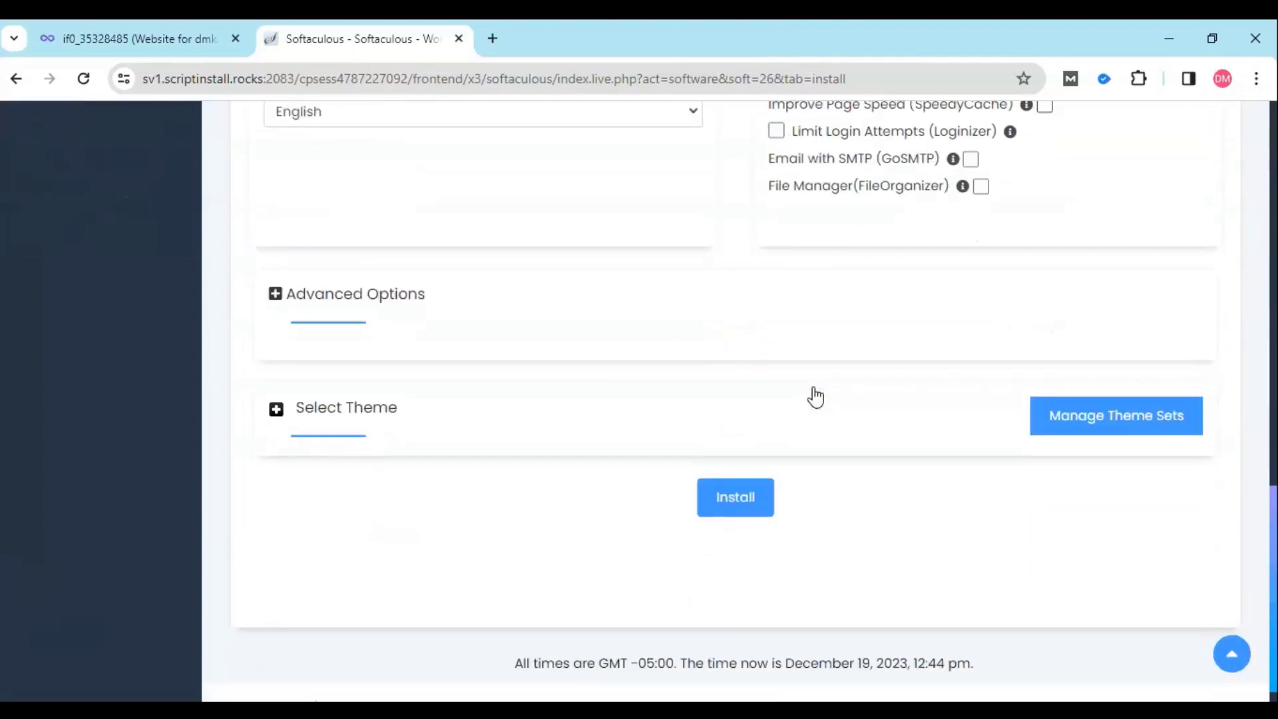
pyautogui.click(737, 500)
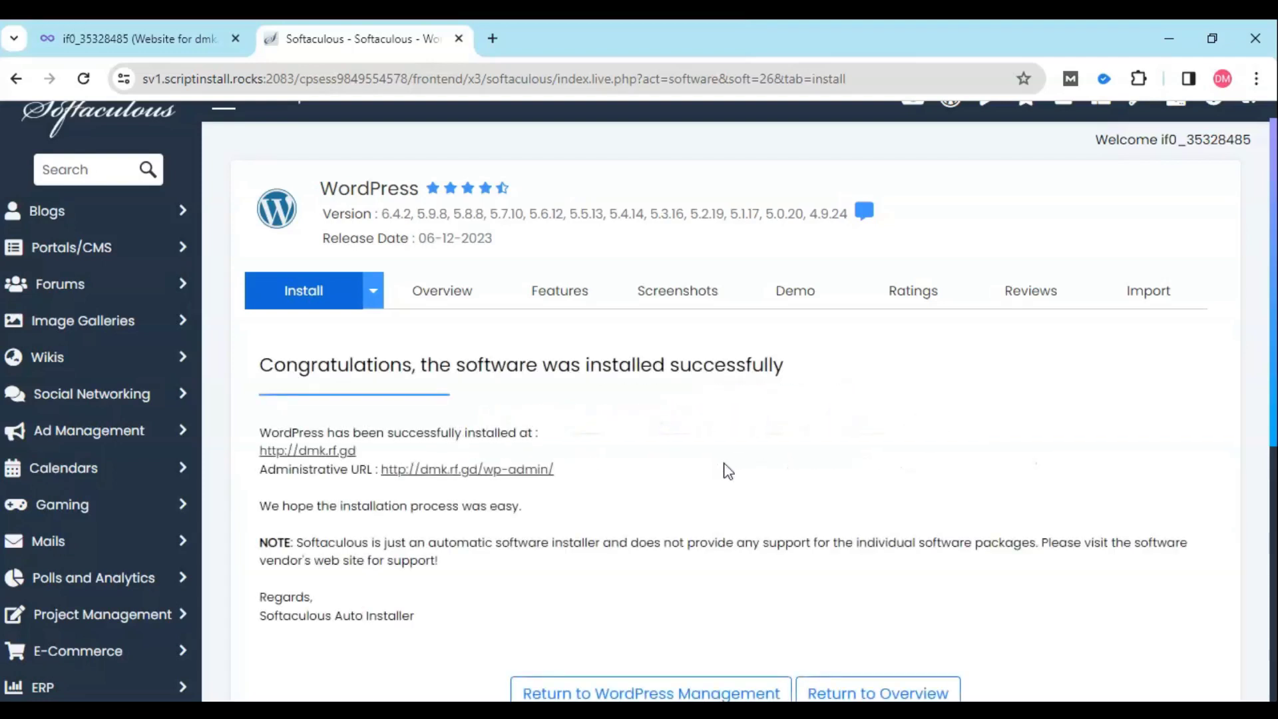
pyautogui.scroll(-3, 294, 429)
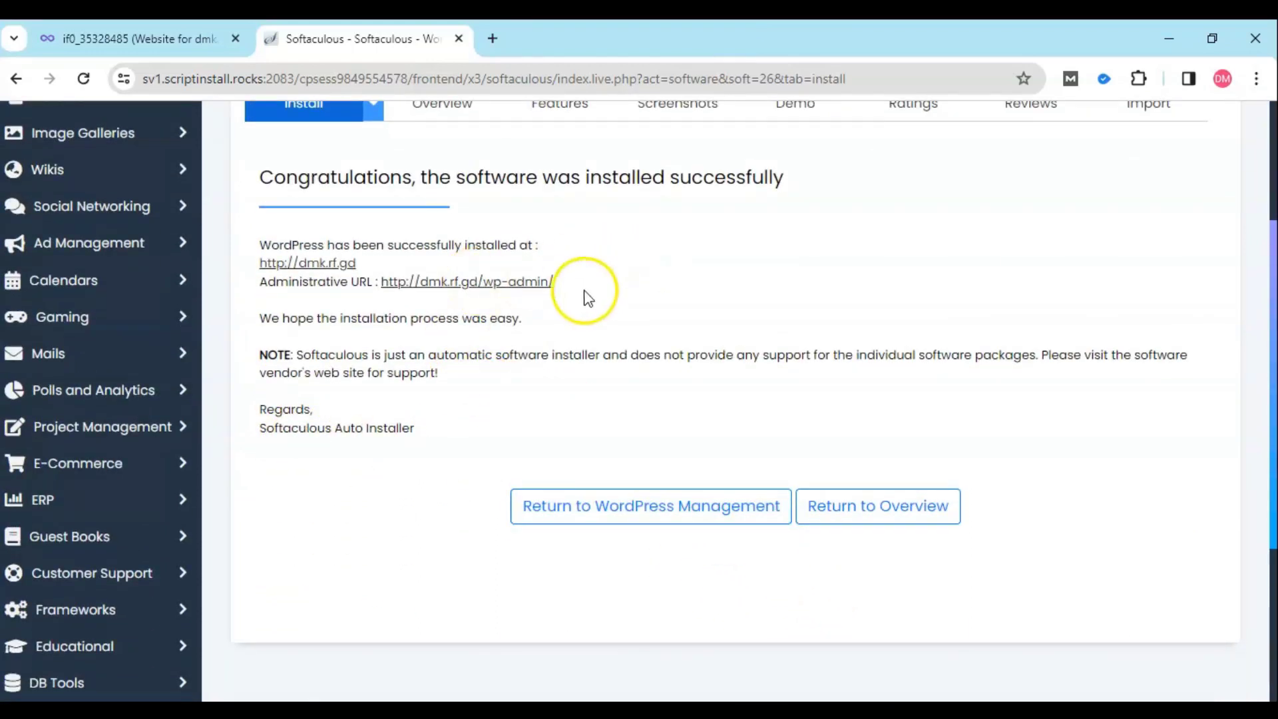
pyautogui.moveTo(565, 289); pyautogui.dragTo(383, 295)
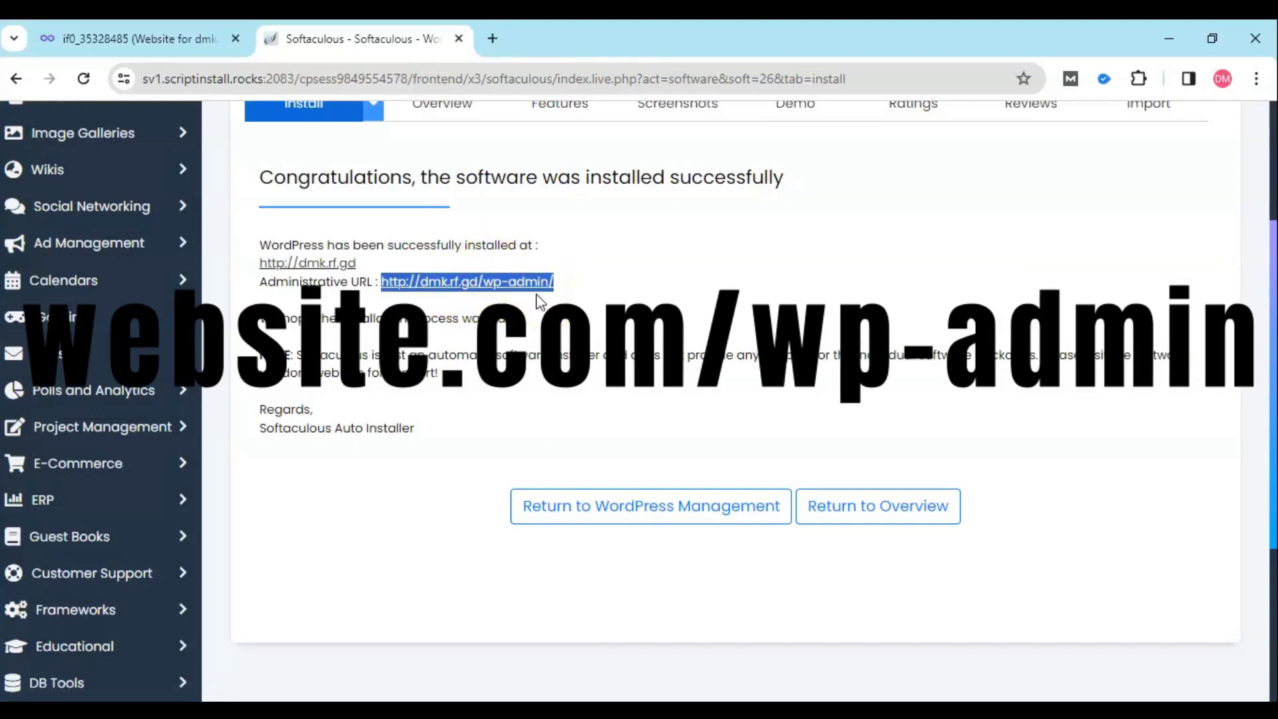
pyautogui.click(316, 265)
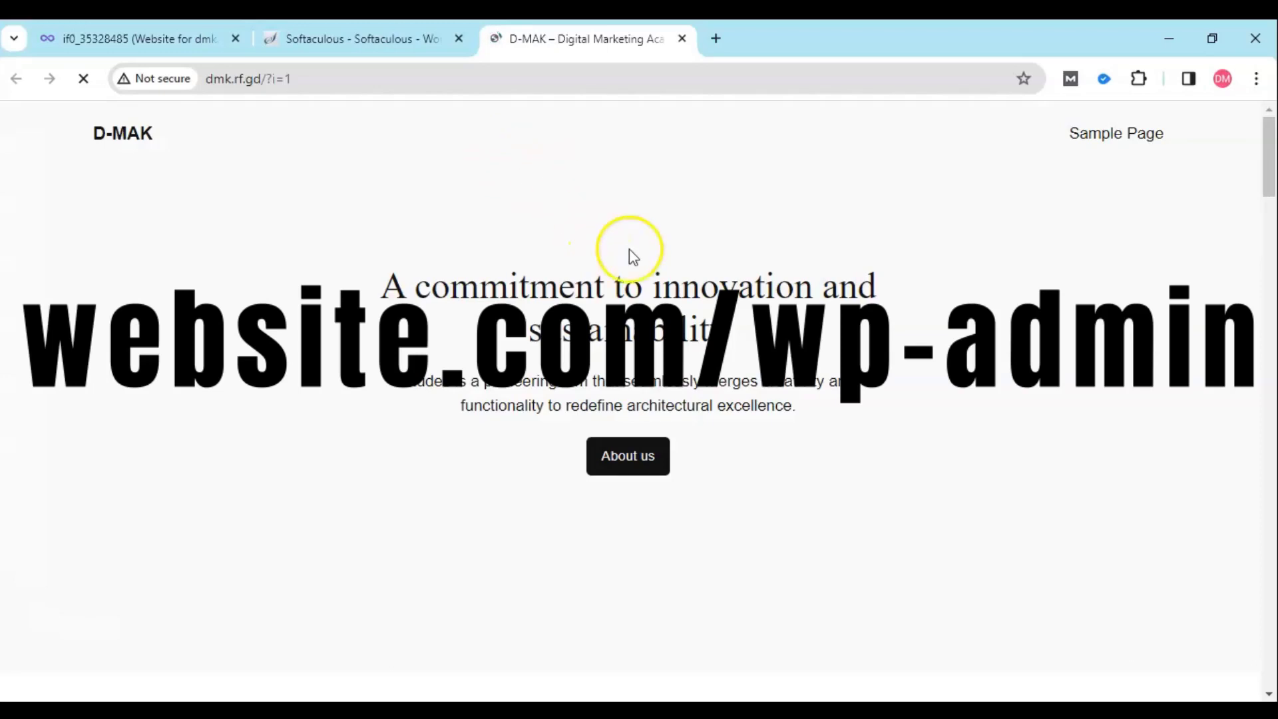
# - Scroll through the default D-MAK homepage, then return to the Softaculous success page
pyautogui.scroll(-5, 645, 264)
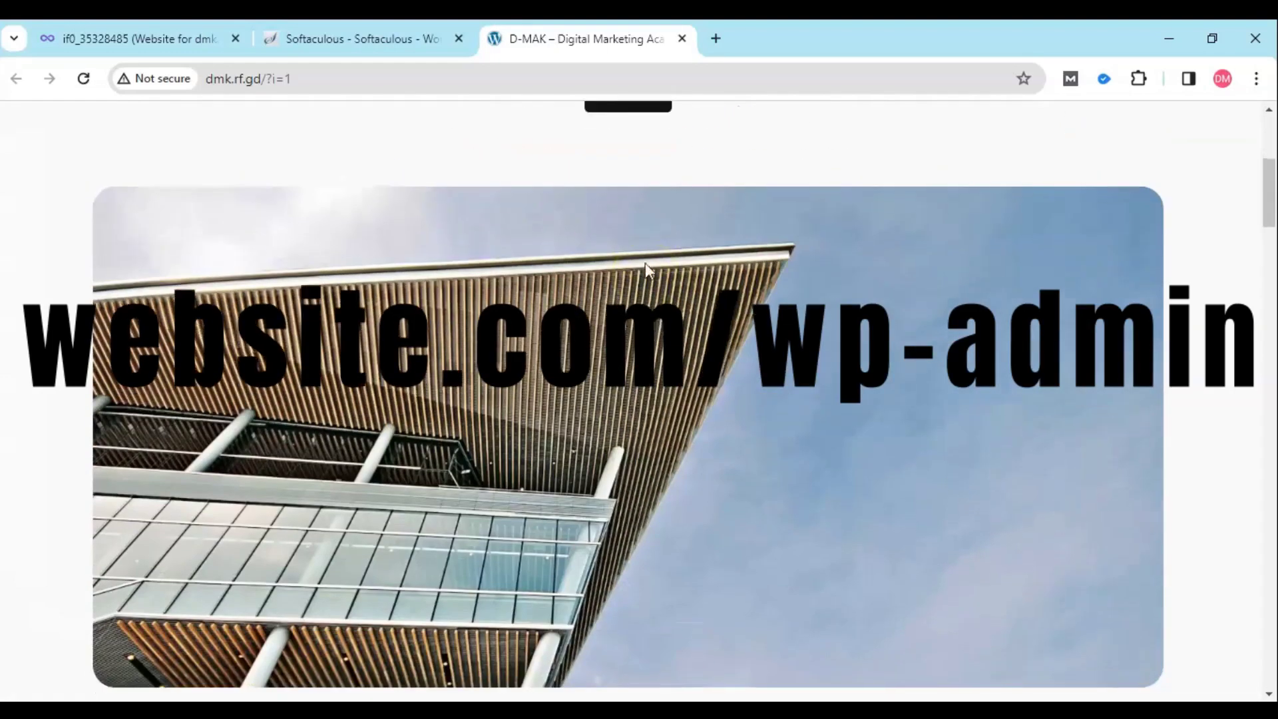
pyautogui.scroll(4, 645, 263)
pyautogui.scroll(2, 645, 264)
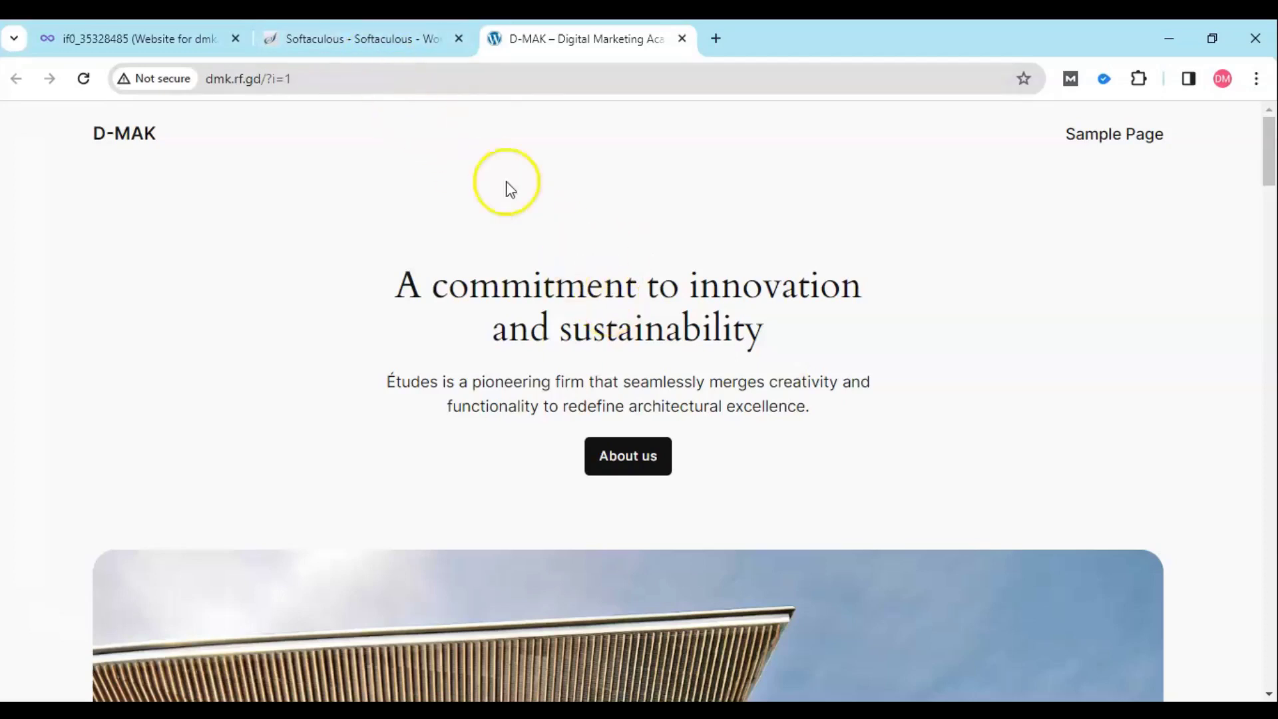
pyautogui.click(382, 39)
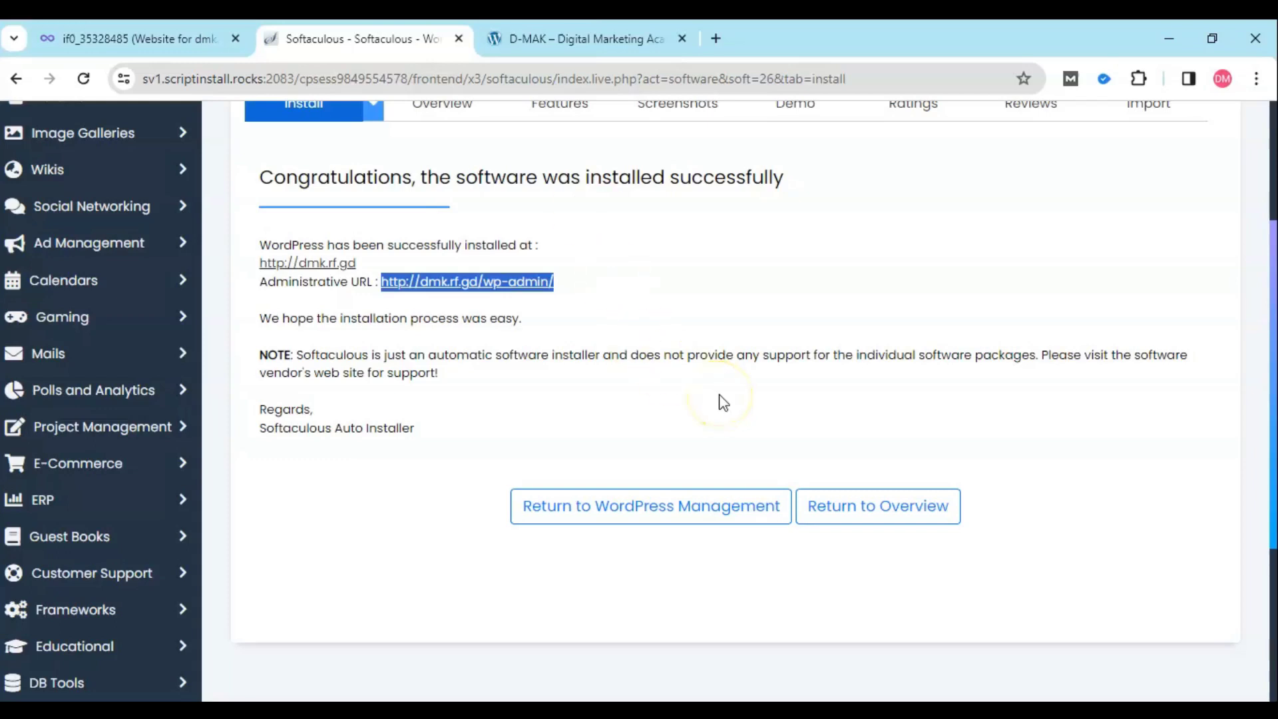
pyautogui.click(656, 513)
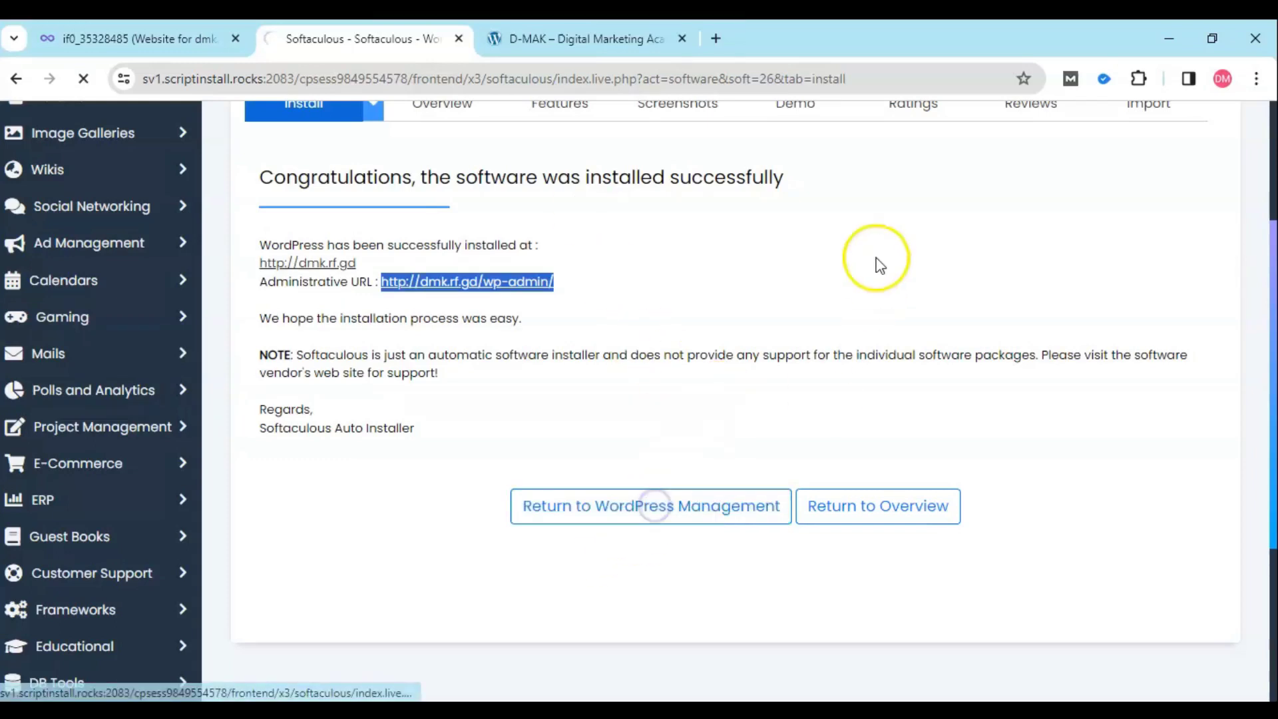
pyautogui.scroll(-3, 633, 320)
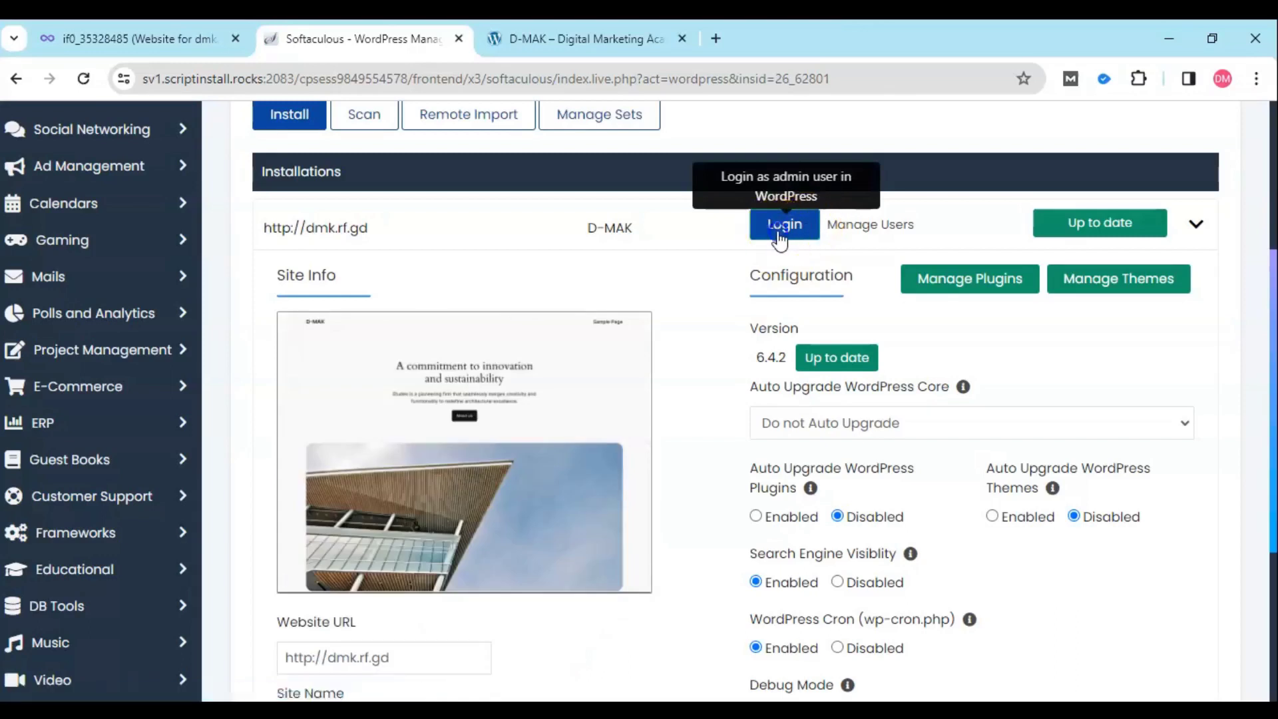
pyautogui.click(780, 231)
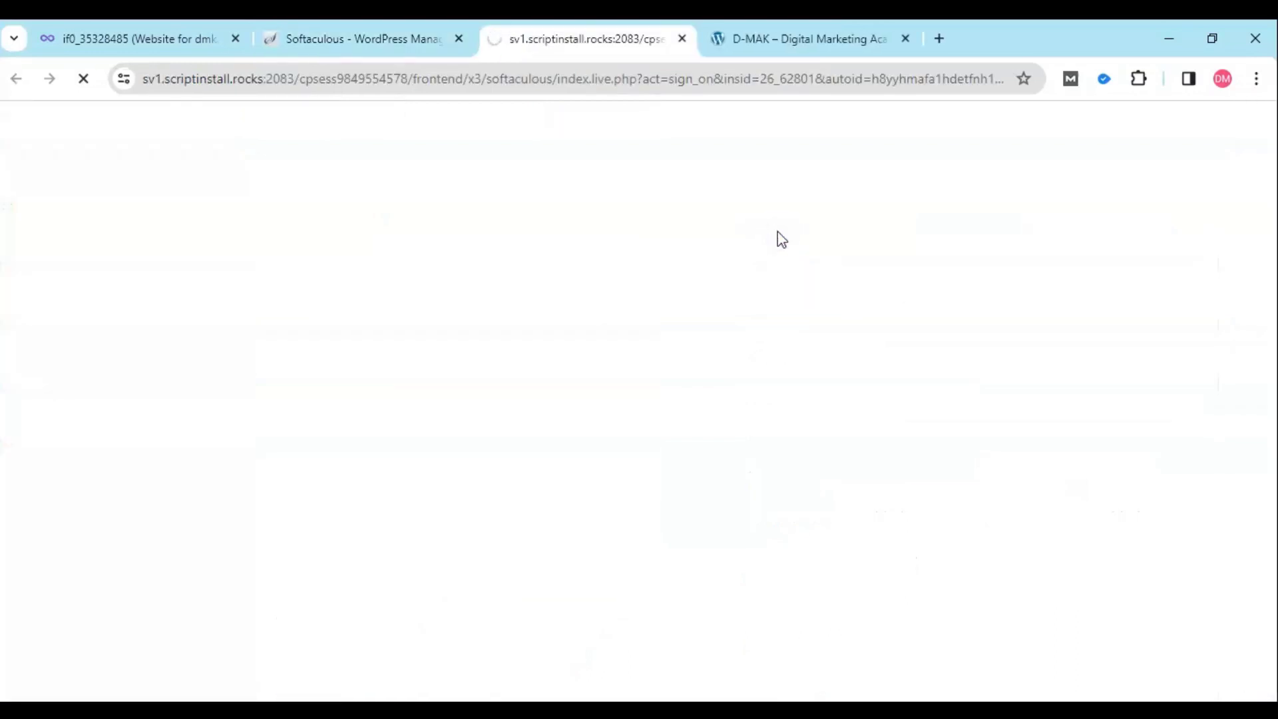